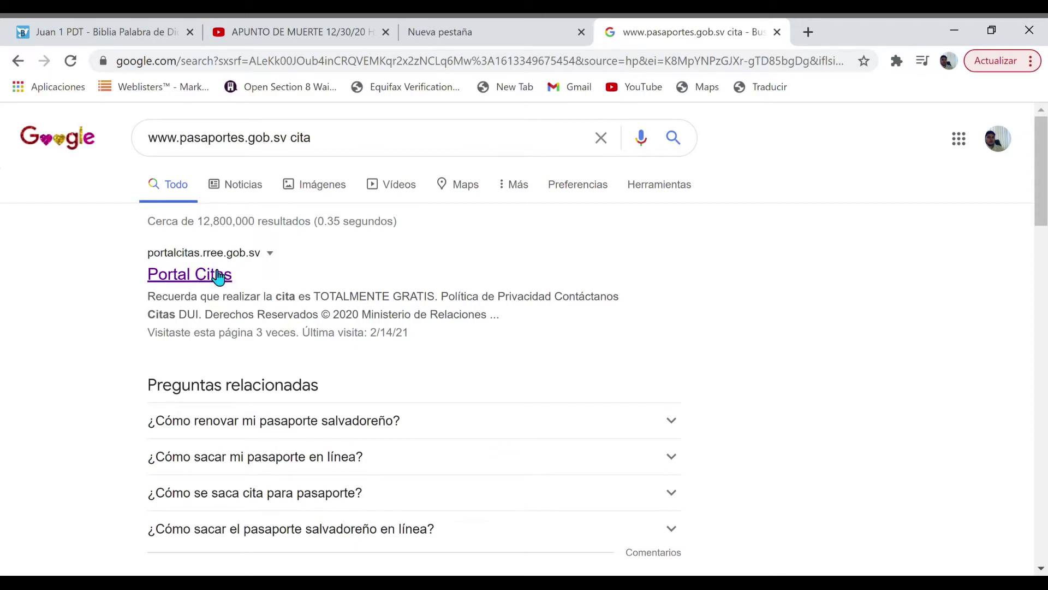
Open the Portal Citas result from portalcitas.rree.gob.sv in the Google search results
{"action": "left_click", "coordinate": [219, 277]}
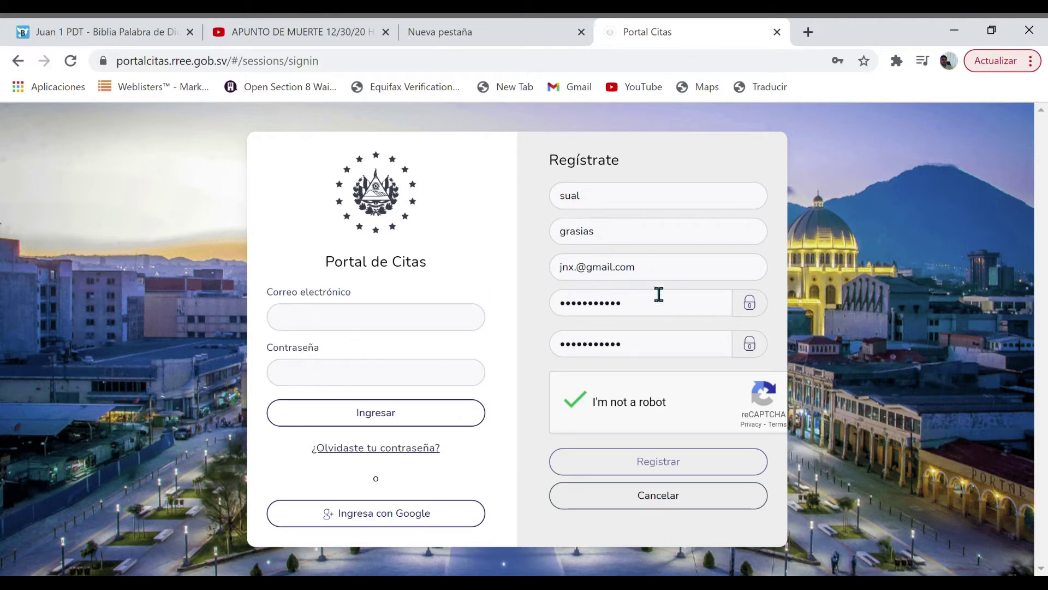
Sign in to Portal de Citas with the account password and e-mail address
{"action": "left_click", "coordinate": [377, 380]}
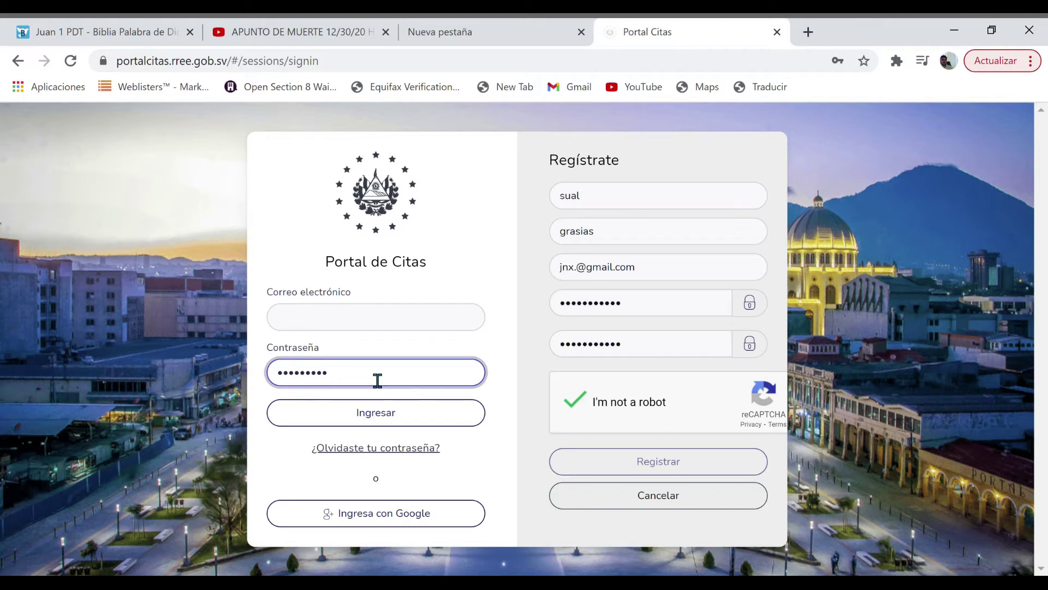
{"action": "key", "text": "shift+Tab"}
{"action": "key", "text": "ctrl+v"}
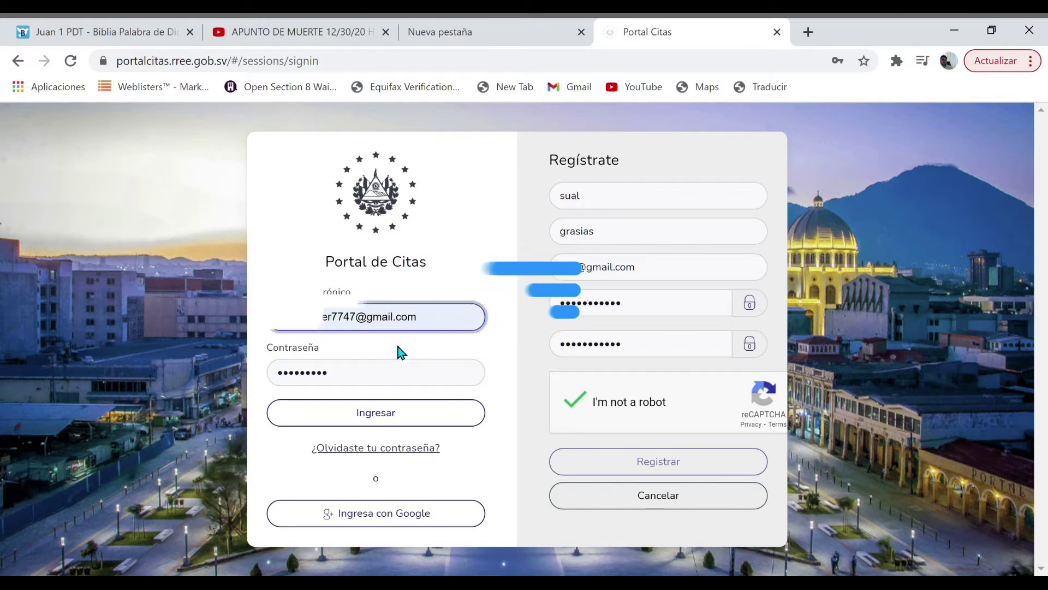
{"action": "left_click", "coordinate": [393, 419]}
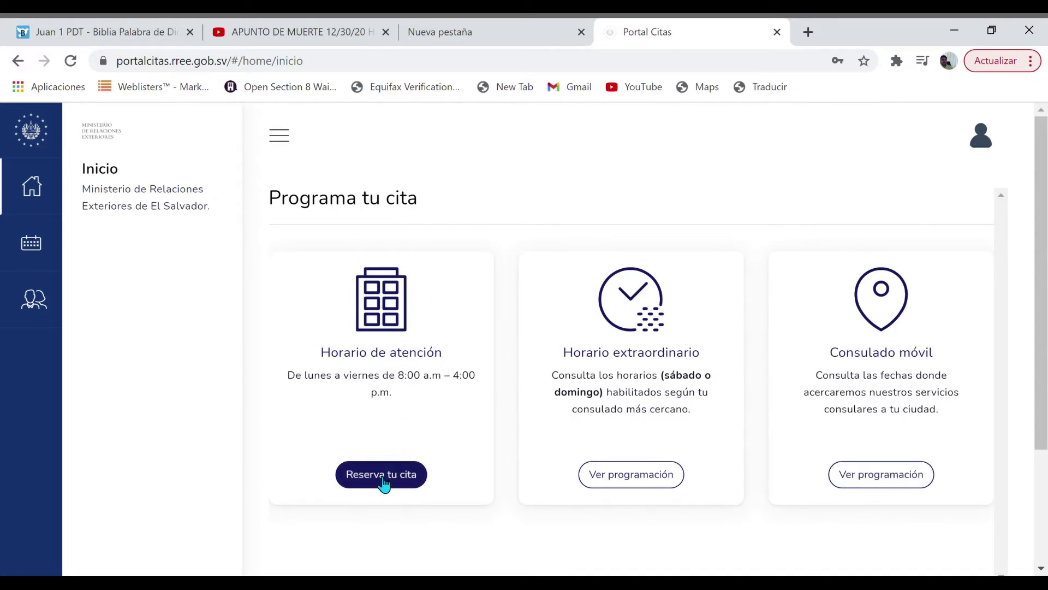
Review the existing Pasaporte mayor de edad renovación appointment under Citas Programadas
{"action": "left_click", "coordinate": [37, 276]}
{"action": "left_click", "coordinate": [34, 245]}
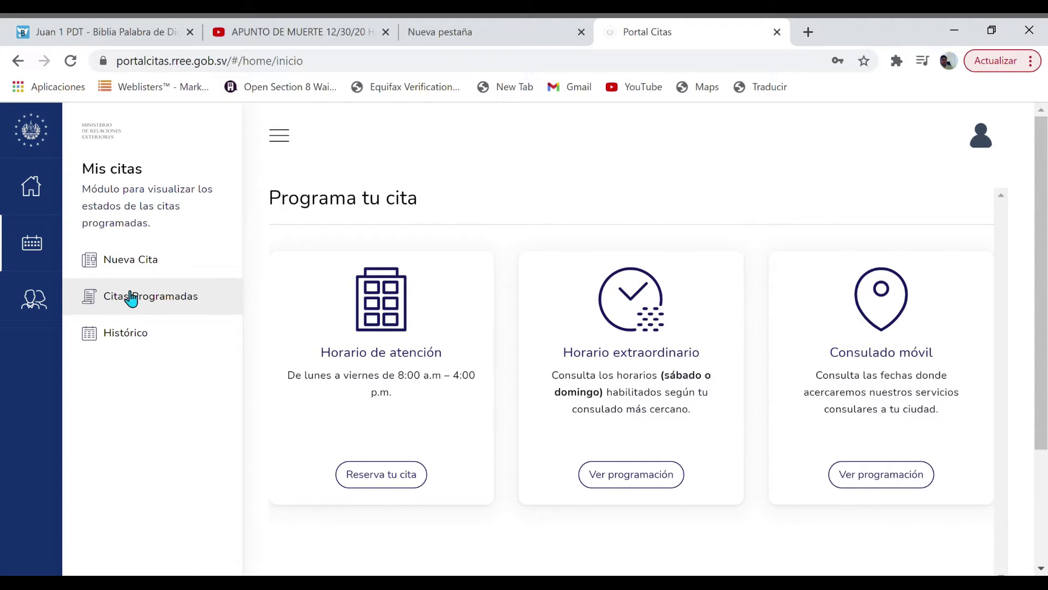
{"action": "left_click", "coordinate": [131, 298]}
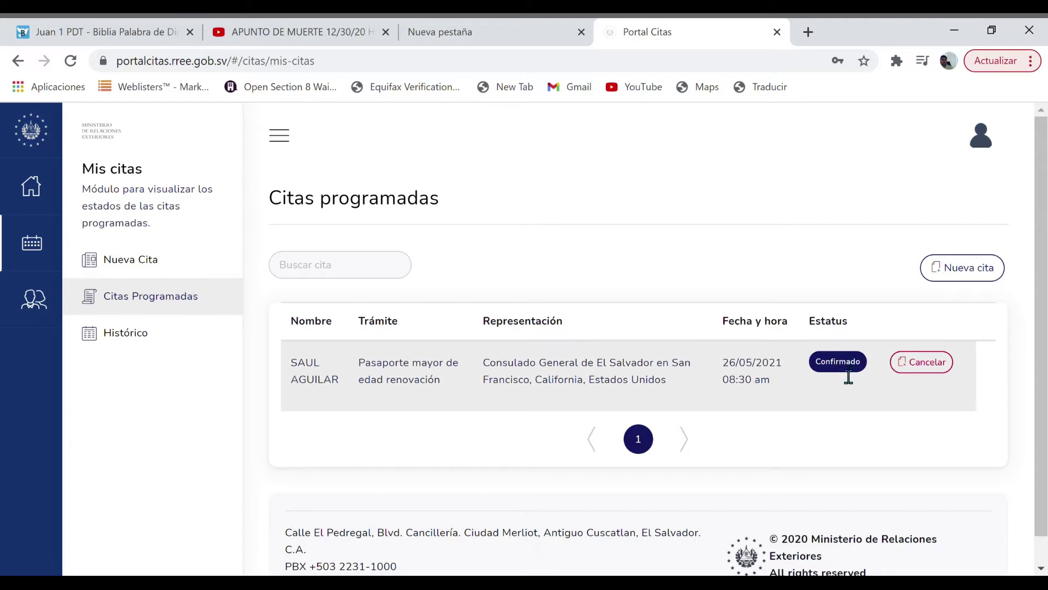
{"action": "triple_click", "coordinate": [462, 361]}
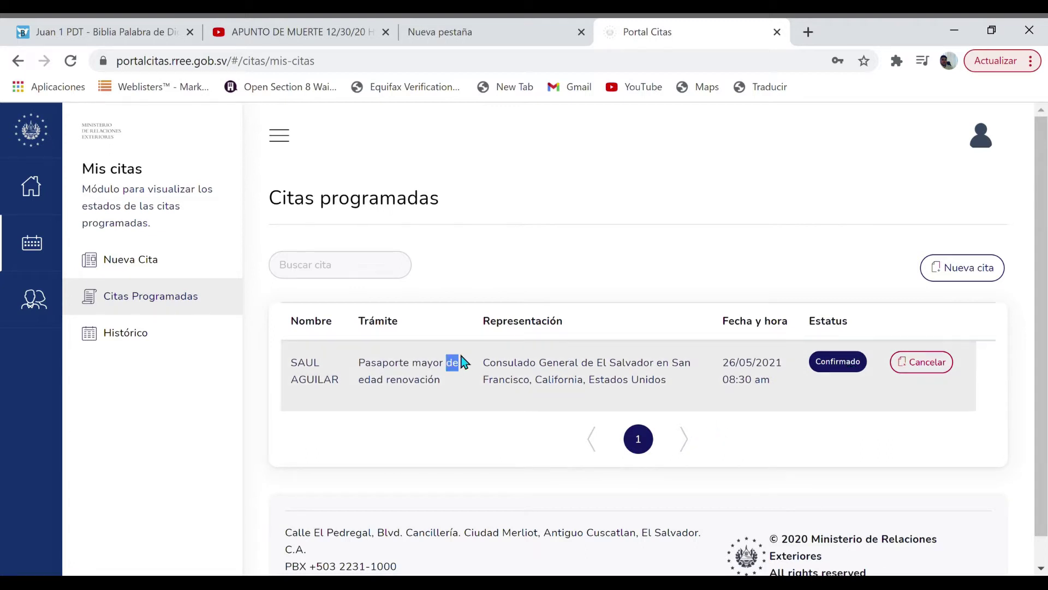
{"action": "left_click", "coordinate": [862, 401]}
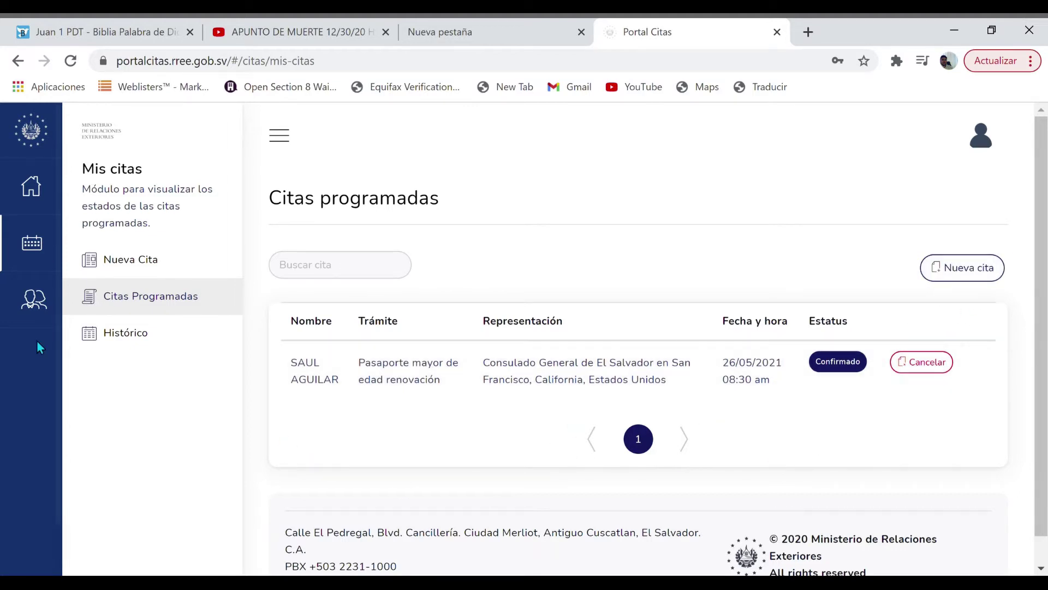
Start a Nueva Cita to bring up the Paso 1 consulate form
{"action": "left_click", "coordinate": [33, 299]}
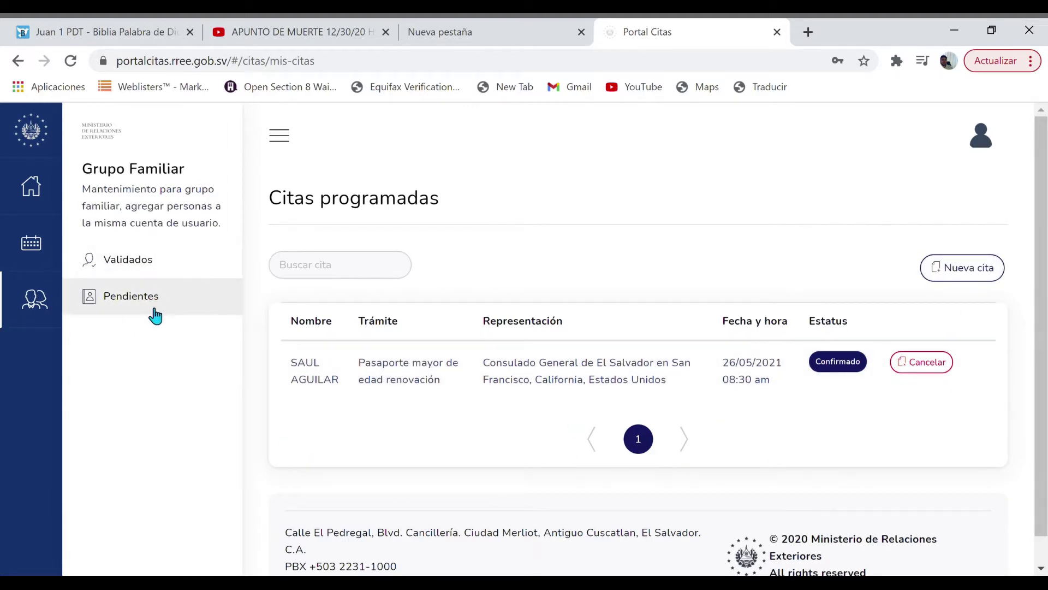
{"action": "left_click", "coordinate": [31, 243]}
{"action": "left_click", "coordinate": [143, 273]}
{"action": "left_click", "coordinate": [375, 397]}
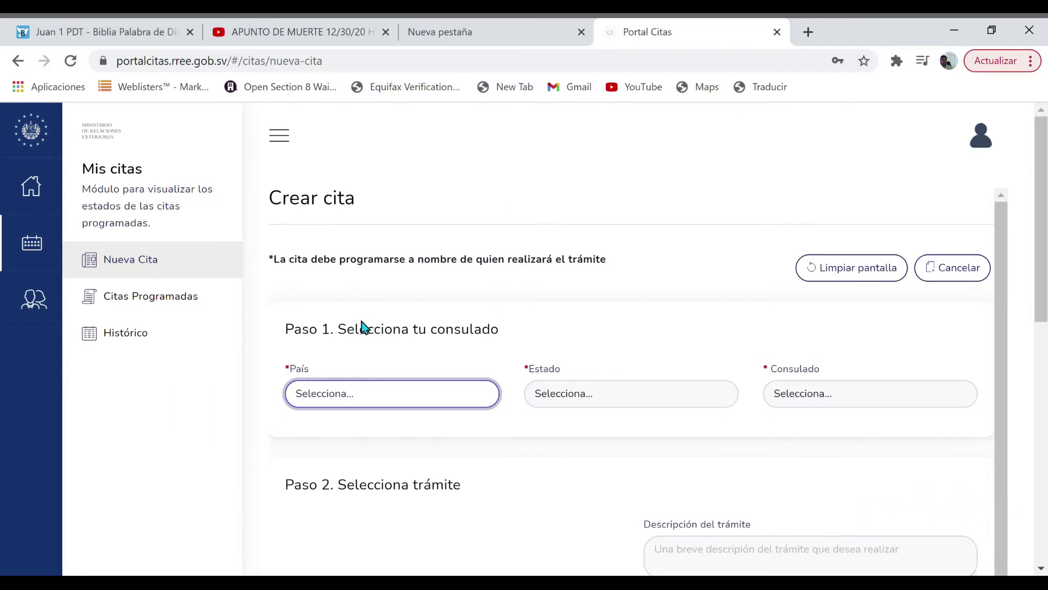
Choose Estados Unidos de América, California and the SAN FRANCISCO, CALIFORNIA consulate
{"action": "key", "text": "Down"}
{"action": "key", "text": "Tab"}
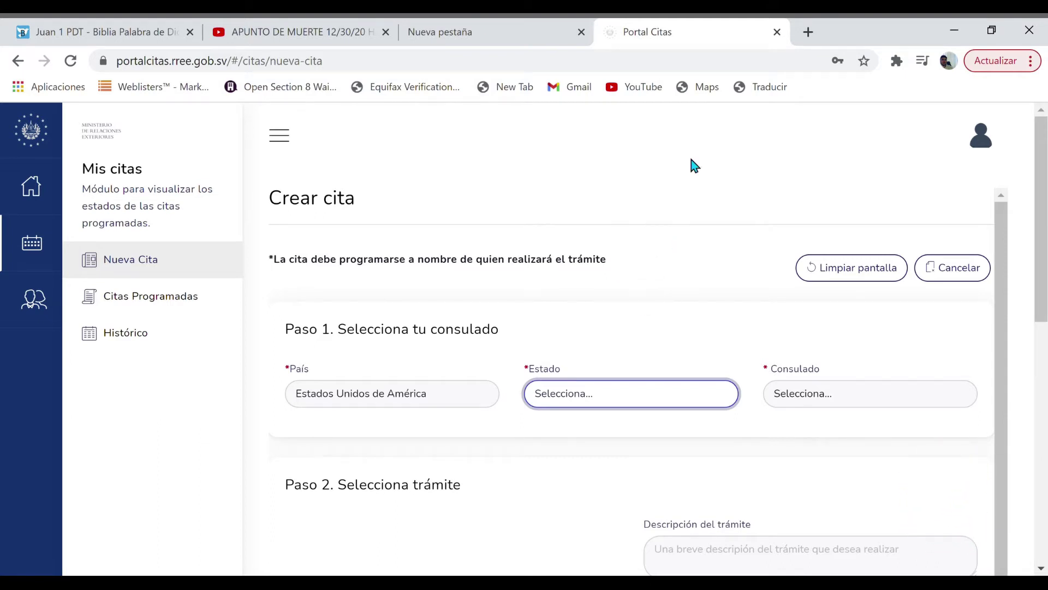
{"action": "key", "text": "c"}
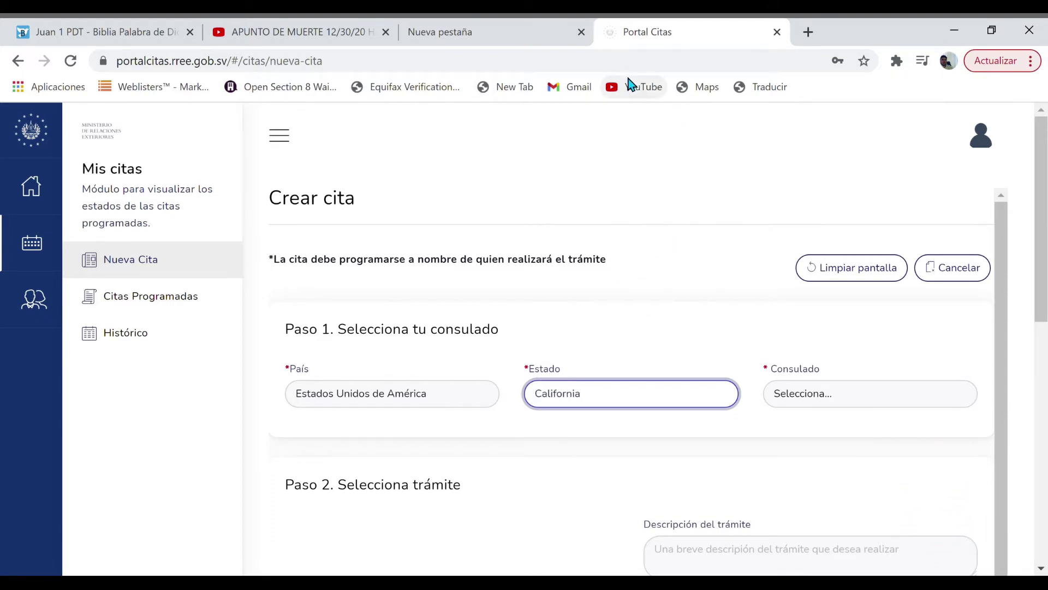
{"action": "left_click", "coordinate": [971, 395]}
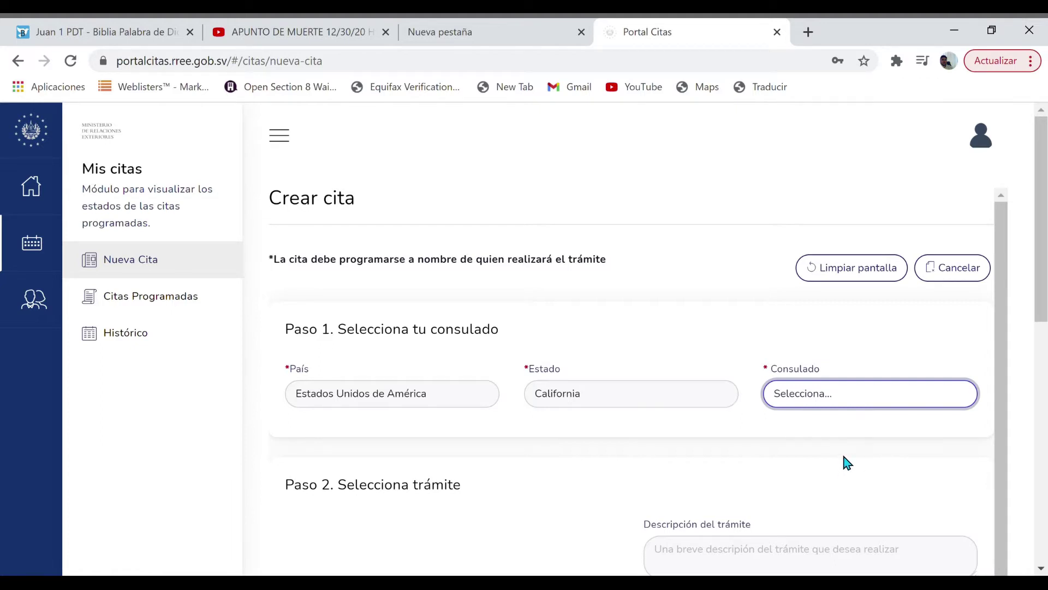
{"action": "left_click", "coordinate": [819, 456]}
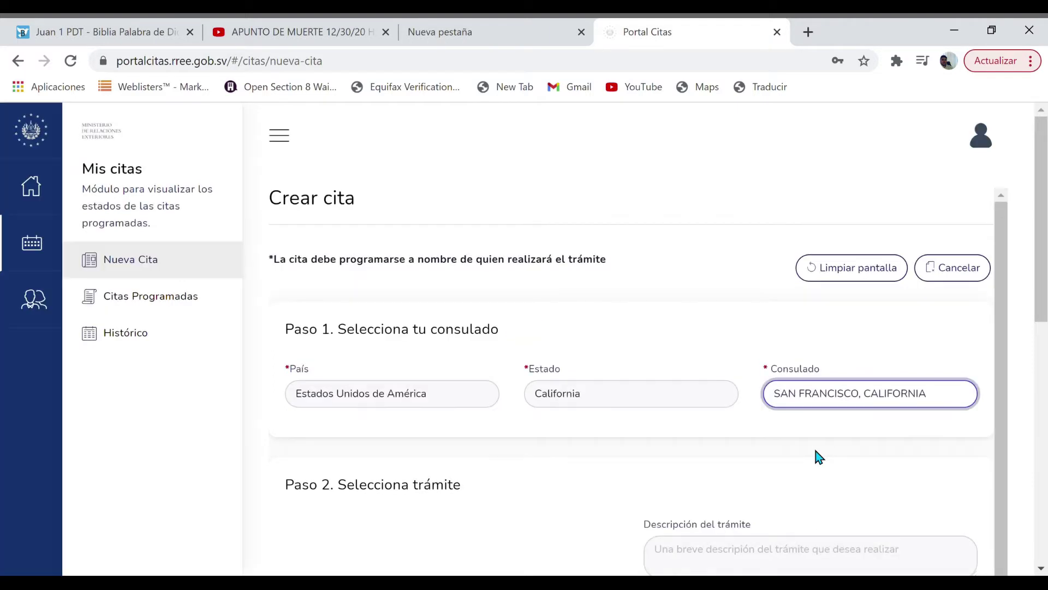
{"action": "left_click_drag", "start_coordinate": [1007, 327], "coordinate": [999, 452]}
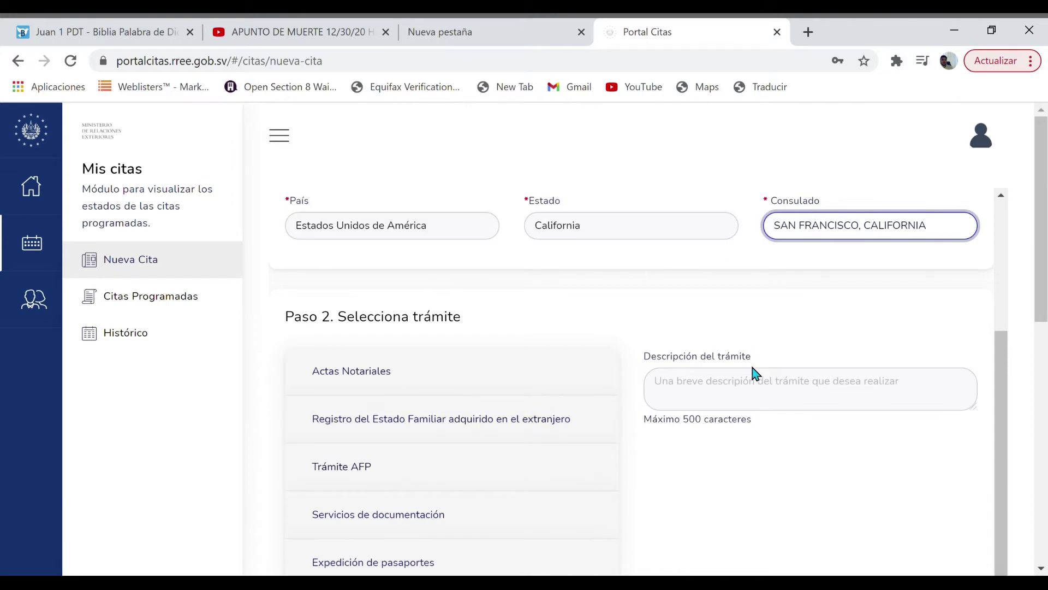
Enter 'renavacion' as the procedure description in Paso 2
{"action": "left_click", "coordinate": [760, 394]}
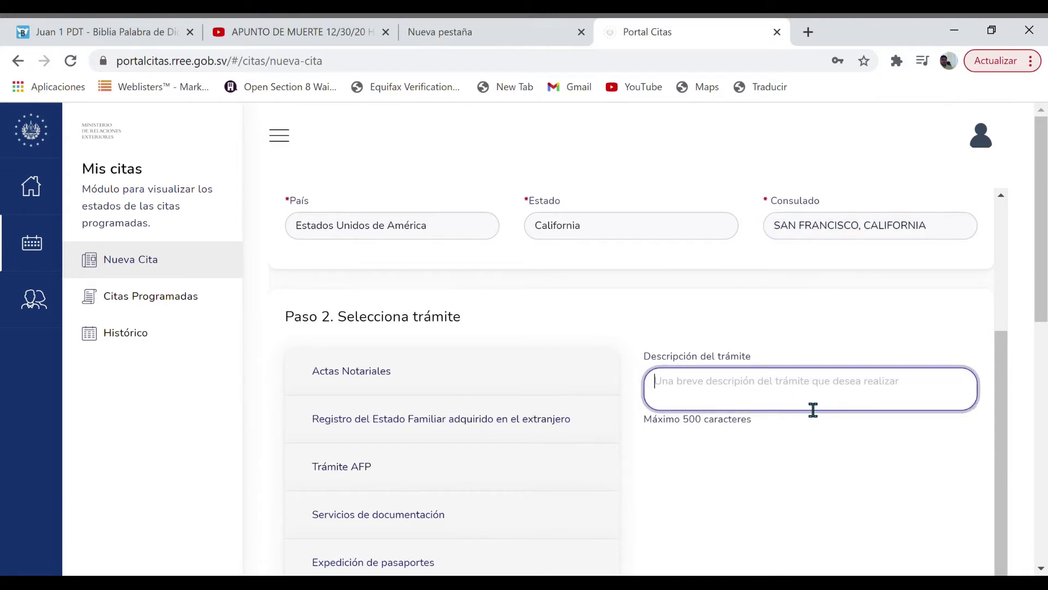
{"action": "type", "text": "renavacion"}
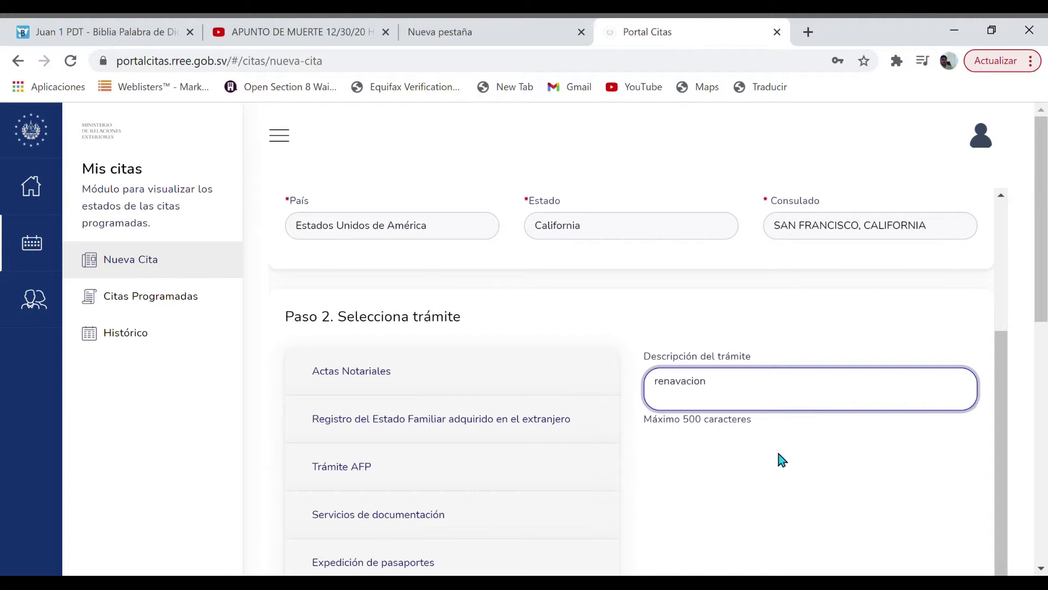
{"action": "left_click", "coordinate": [770, 458]}
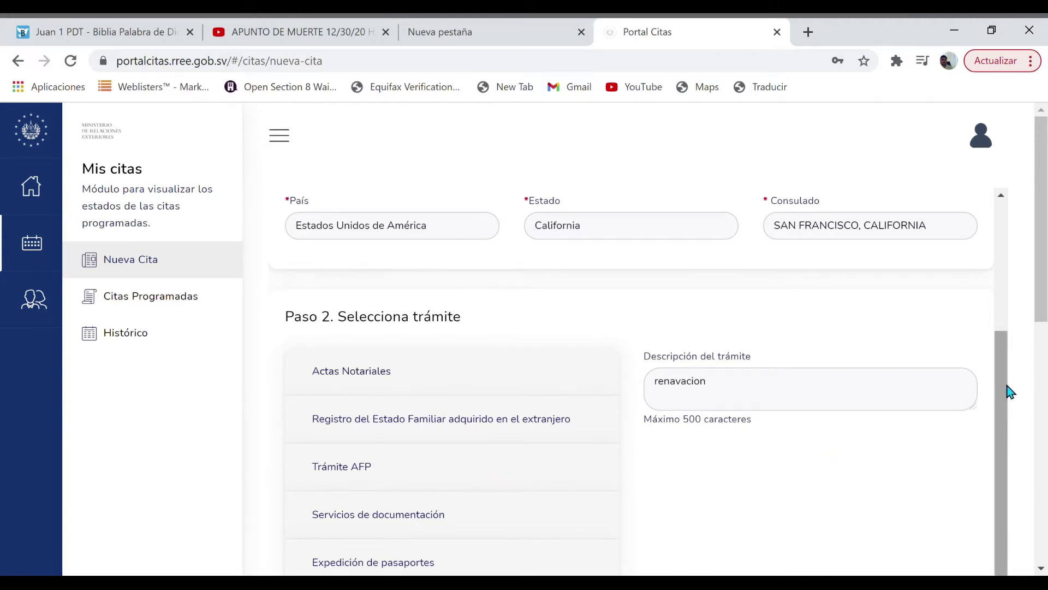
{"action": "scroll", "coordinate": [1010, 391], "scroll_direction": "up", "scroll_amount": 1}
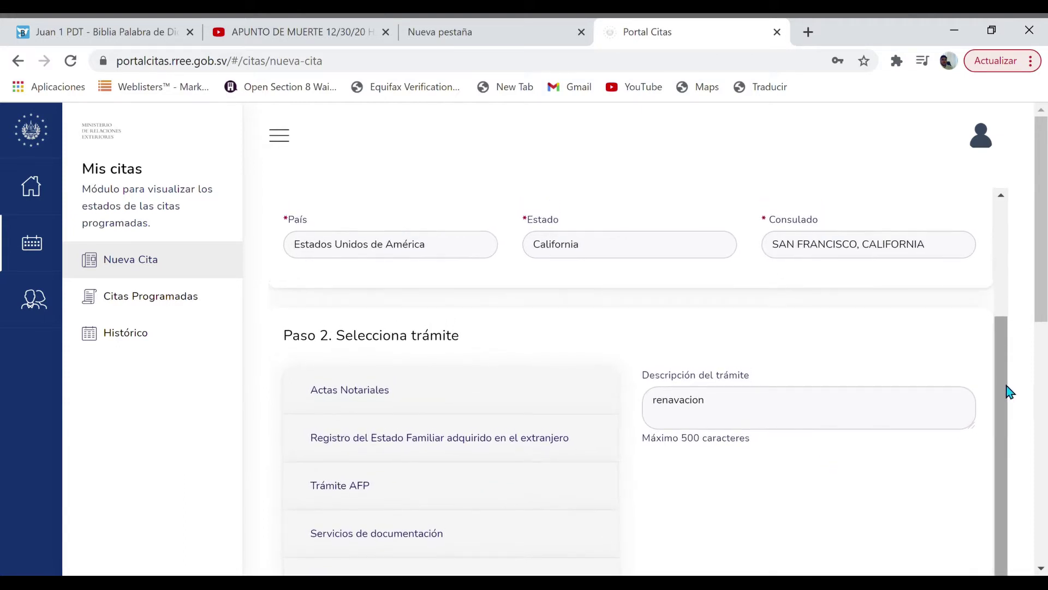
{"action": "left_click_drag", "start_coordinate": [998, 401], "coordinate": [998, 506]}
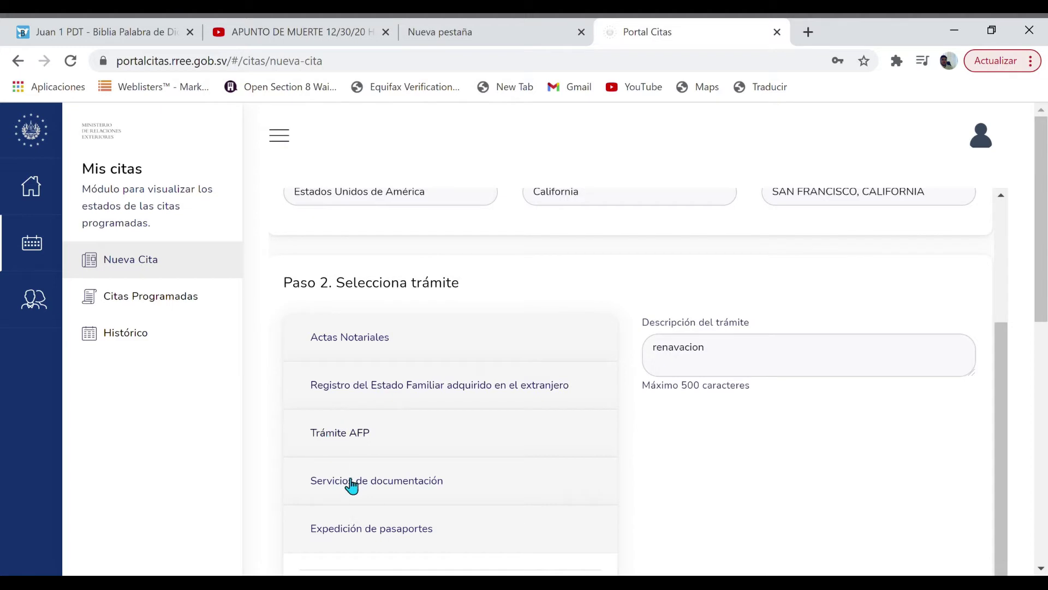
Browse the procedure groups and expand Expedición de pasaportes
{"action": "left_click", "coordinate": [408, 487]}
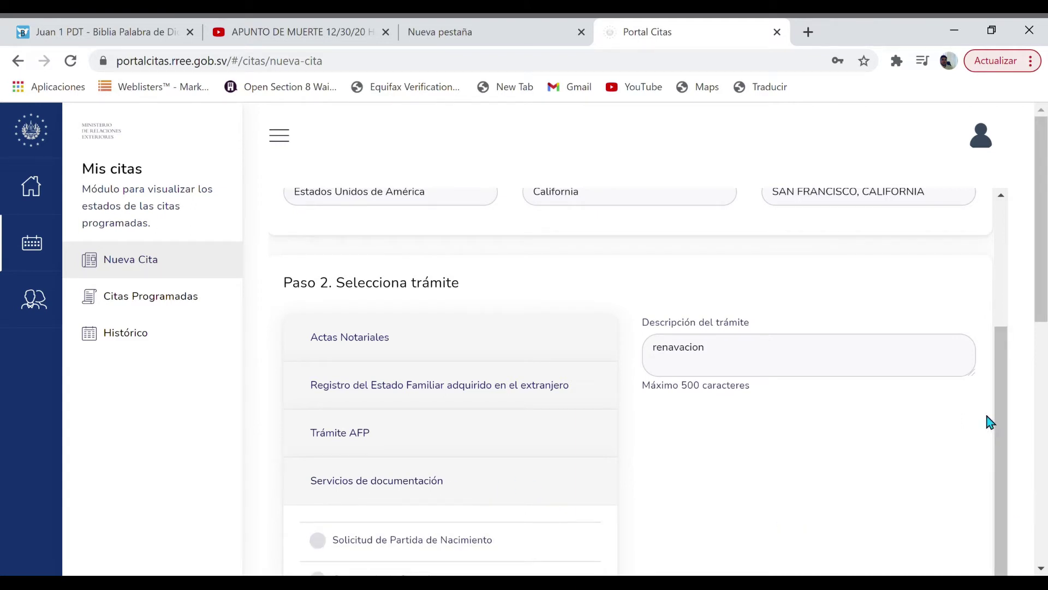
{"action": "scroll", "coordinate": [1007, 397], "scroll_direction": "down", "scroll_amount": 1}
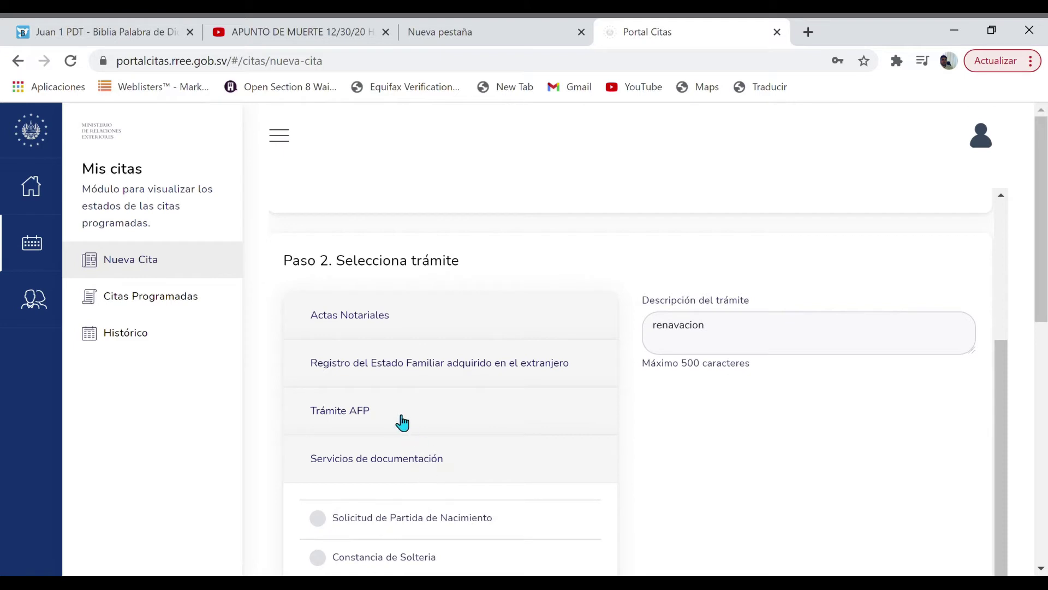
{"action": "left_click", "coordinate": [490, 364]}
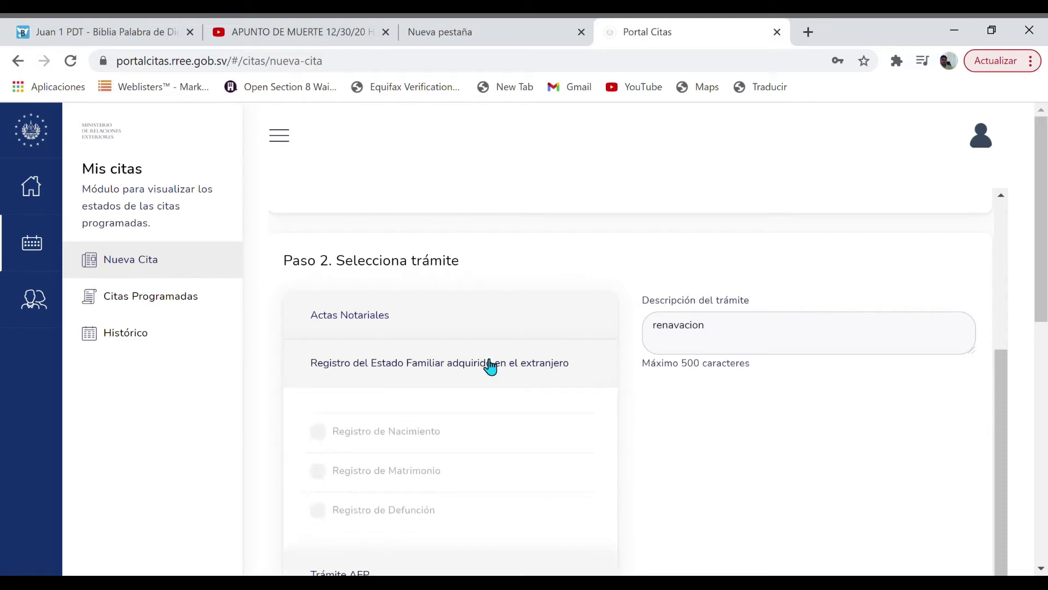
{"action": "left_click", "coordinate": [410, 322]}
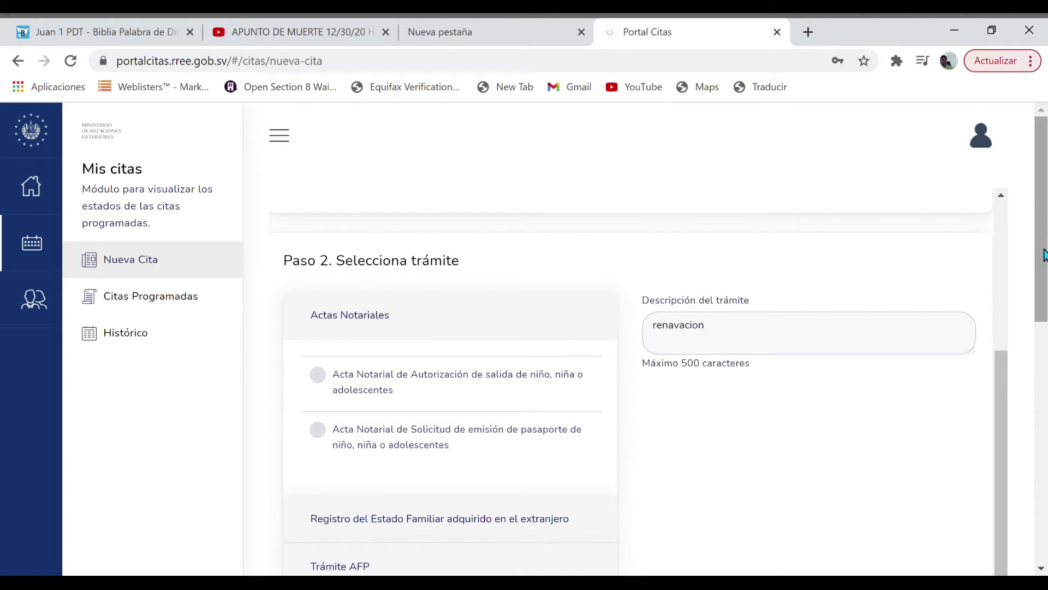
{"action": "left_click_drag", "start_coordinate": [1044, 229], "coordinate": [1032, 339]}
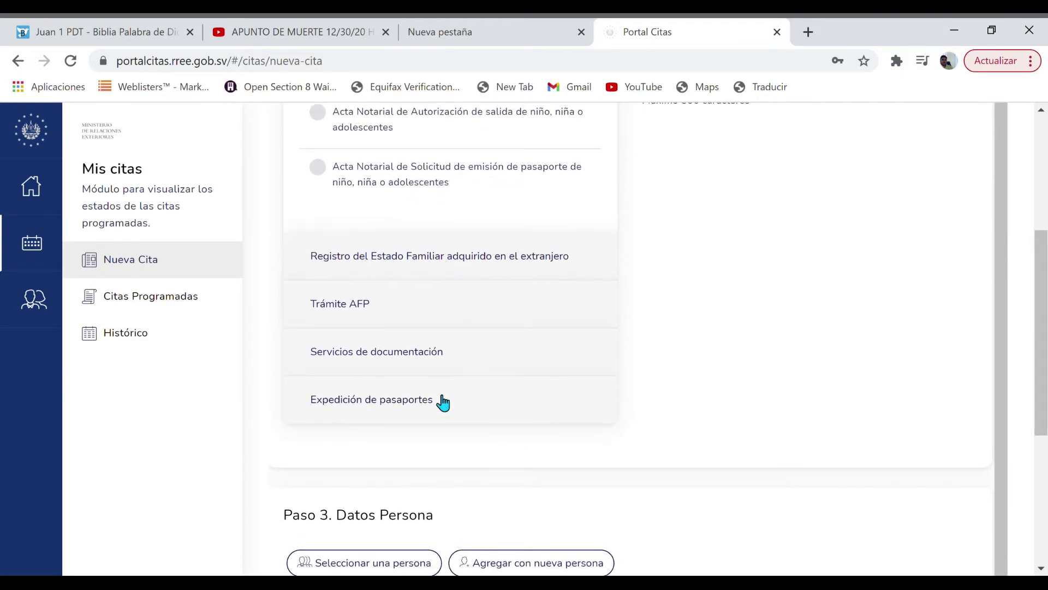
{"action": "left_click", "coordinate": [442, 402]}
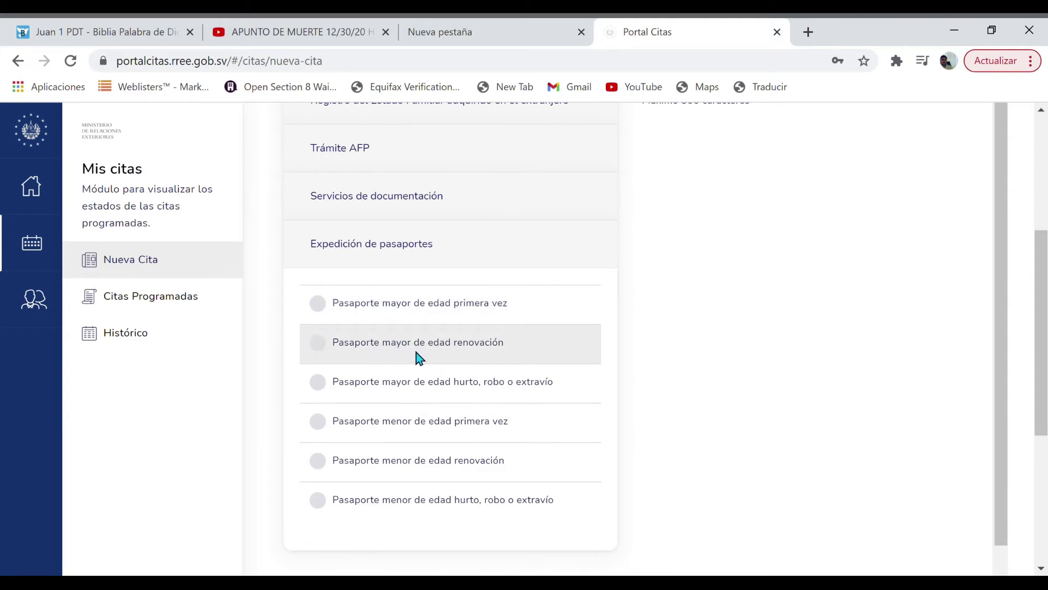
Select 'Pasaporte mayor de edad renovación' as the procedure and scroll down to Paso 3
{"action": "left_click", "coordinate": [330, 350]}
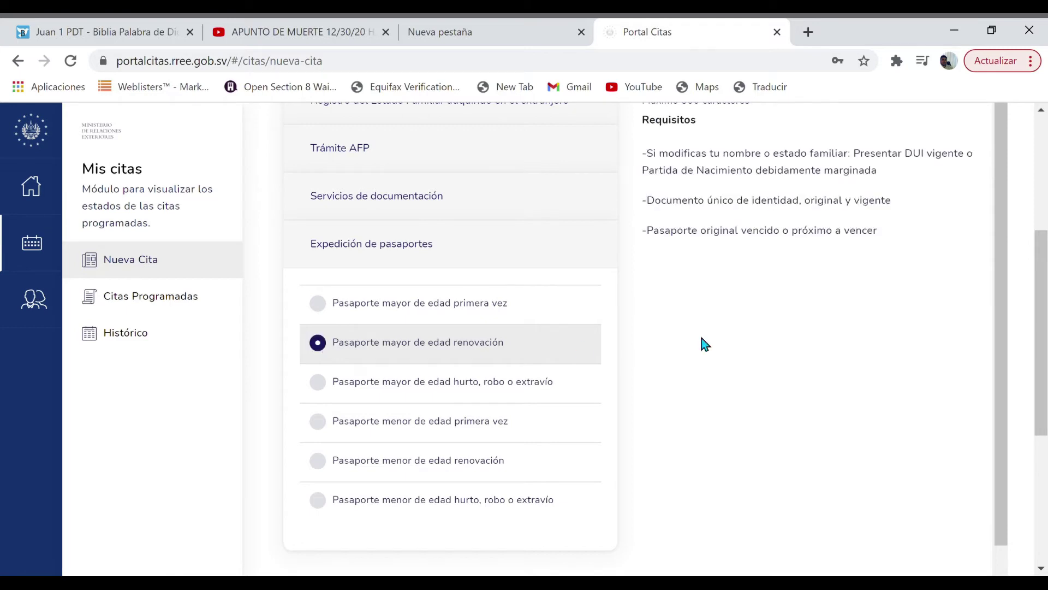
{"action": "scroll", "coordinate": [1003, 251], "scroll_direction": "up", "scroll_amount": 1}
{"action": "scroll", "coordinate": [1003, 252], "scroll_direction": "down", "scroll_amount": 2}
{"action": "left_click_drag", "start_coordinate": [1025, 252], "coordinate": [1026, 418]}
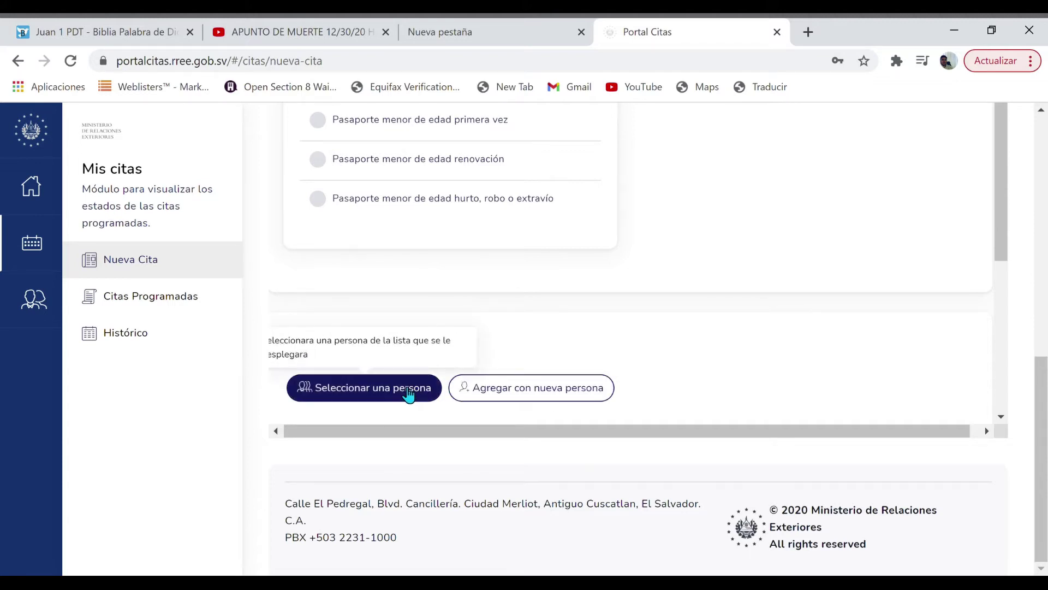
Add a new person and enter the applicant's first name and capitalised surname
{"action": "left_click", "coordinate": [408, 389]}
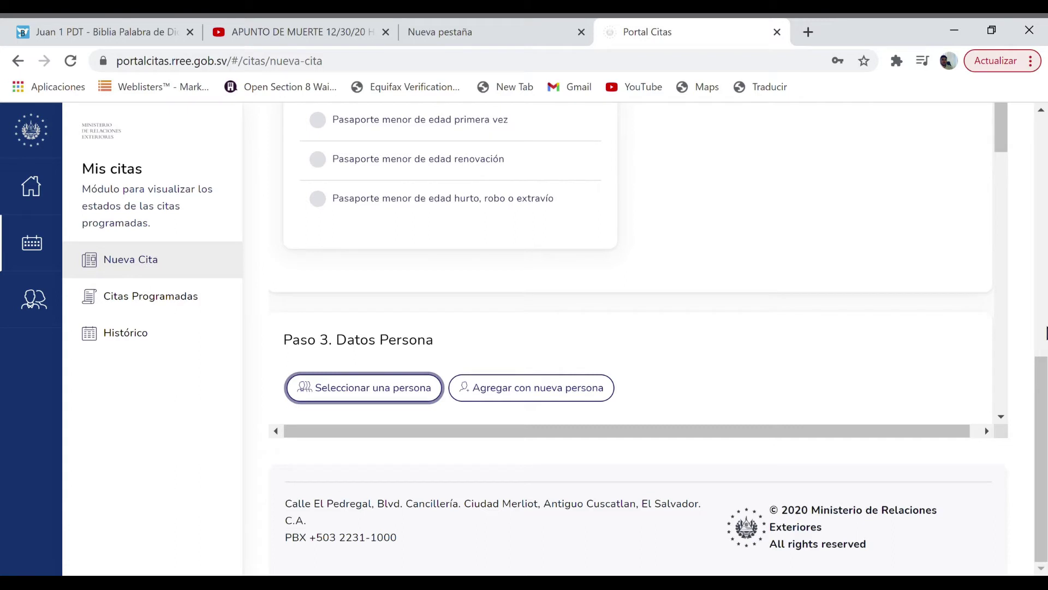
{"action": "left_click", "coordinate": [528, 388]}
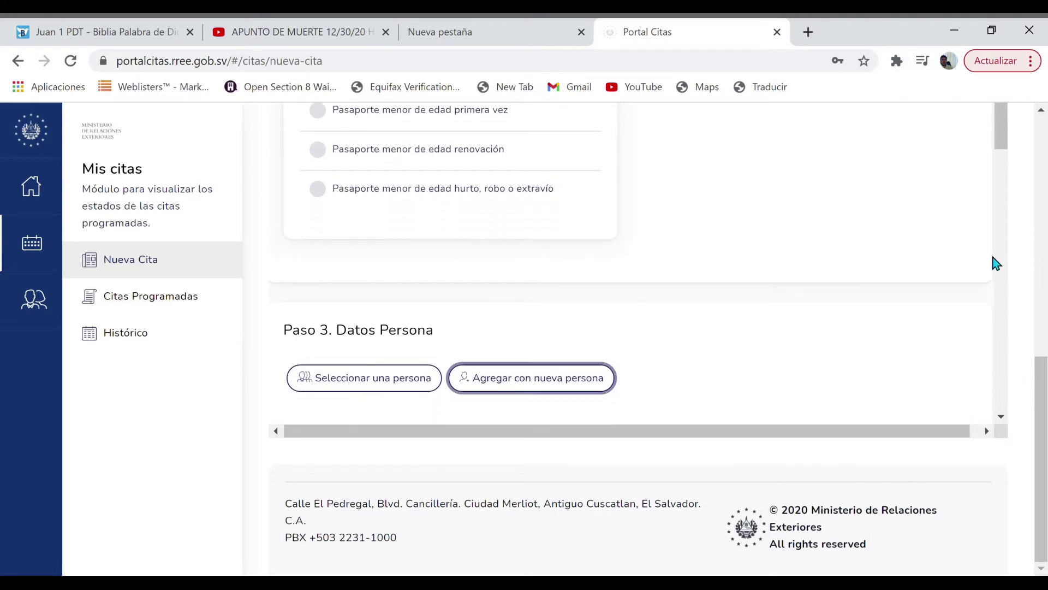
{"action": "left_click", "coordinate": [1003, 417]}
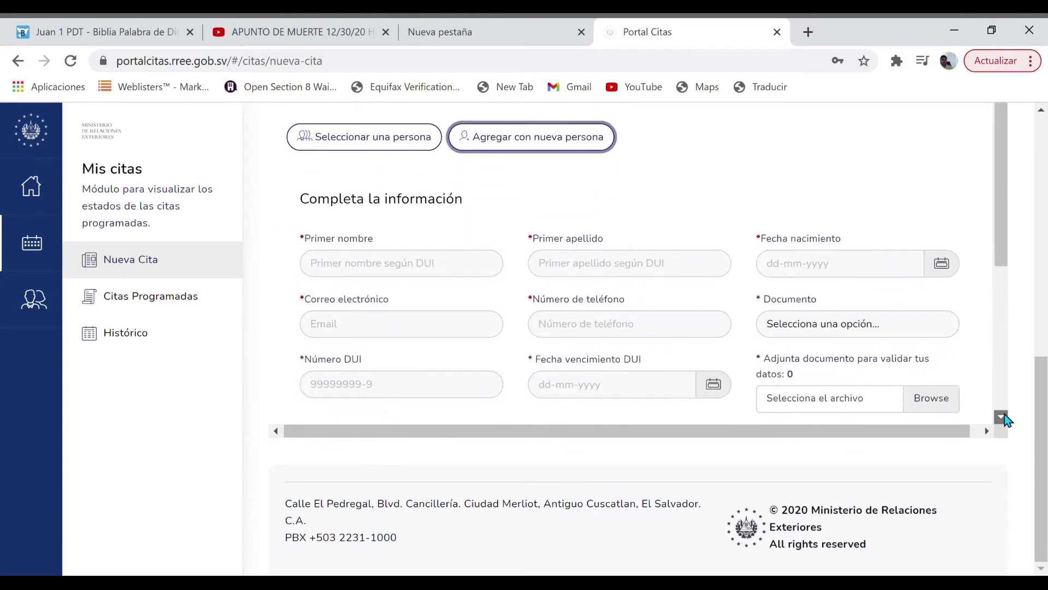
{"action": "left_click", "coordinate": [417, 228]}
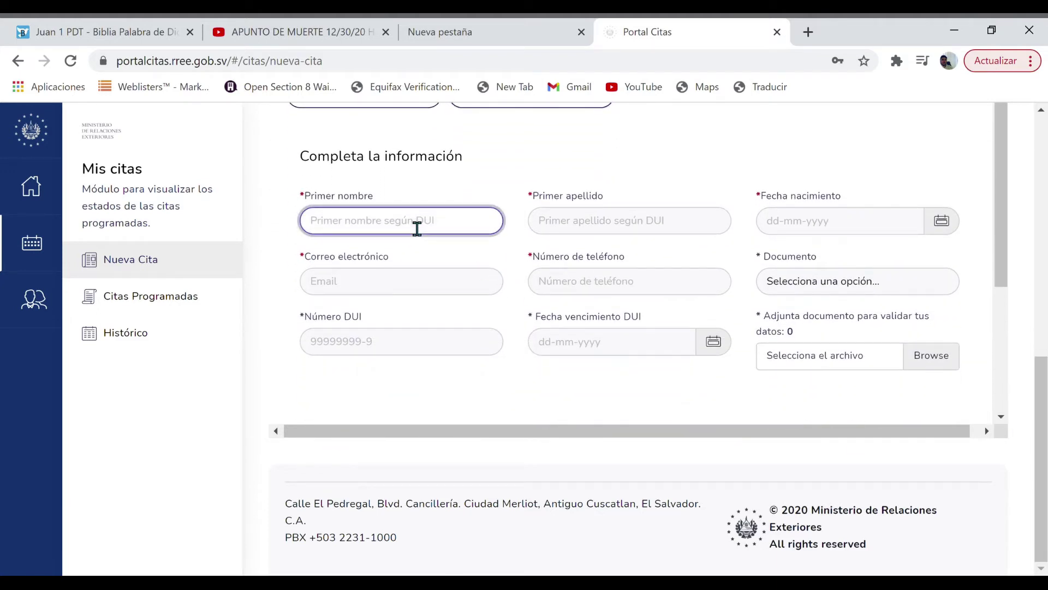
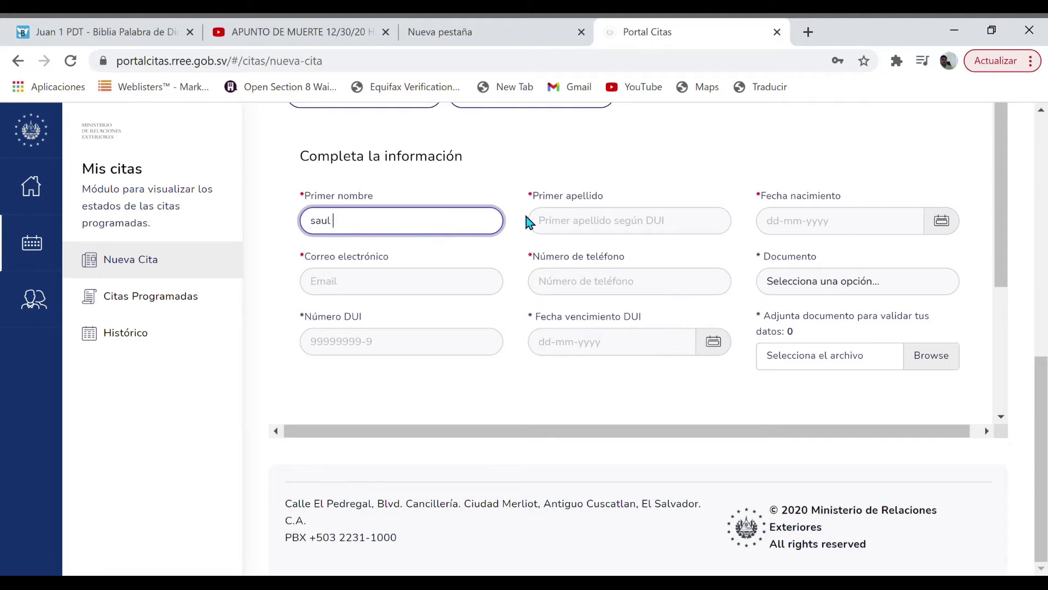
{"action": "left_click", "coordinate": [575, 227]}
{"action": "left_click", "coordinate": [592, 254]}
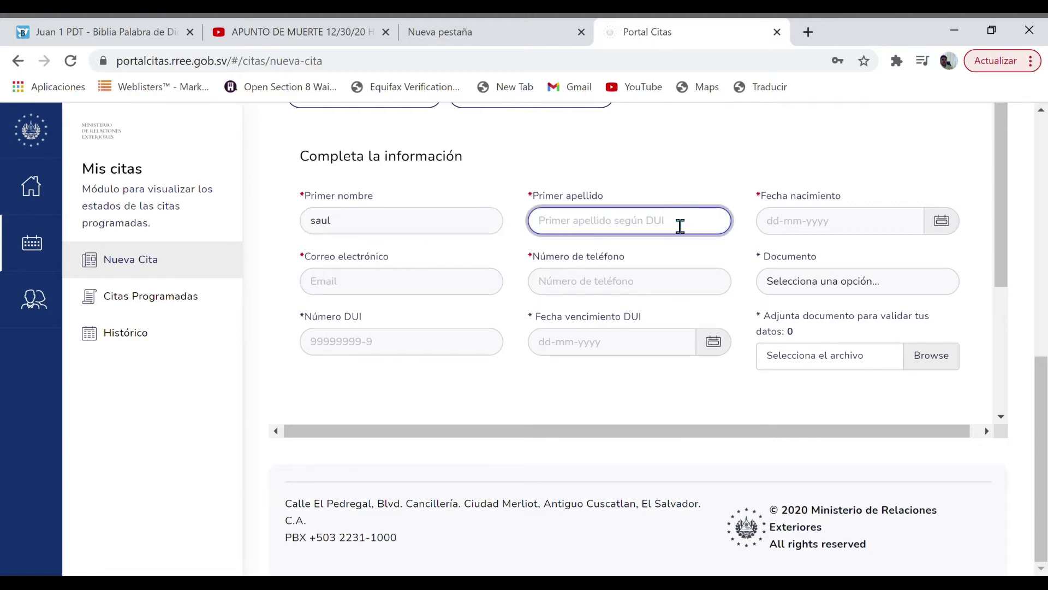
{"action": "type", "text": "c"}
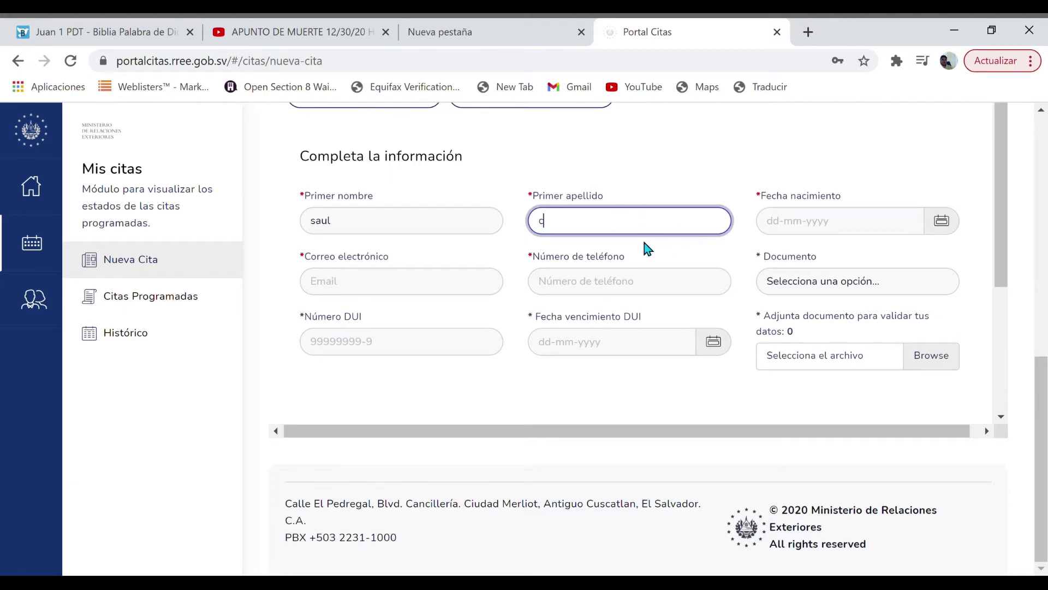
{"action": "key", "text": "BackSpace"}
Fill in the applicant's date of birth, Gmail e-mail address and phone number
{"action": "left_click", "coordinate": [851, 238]}
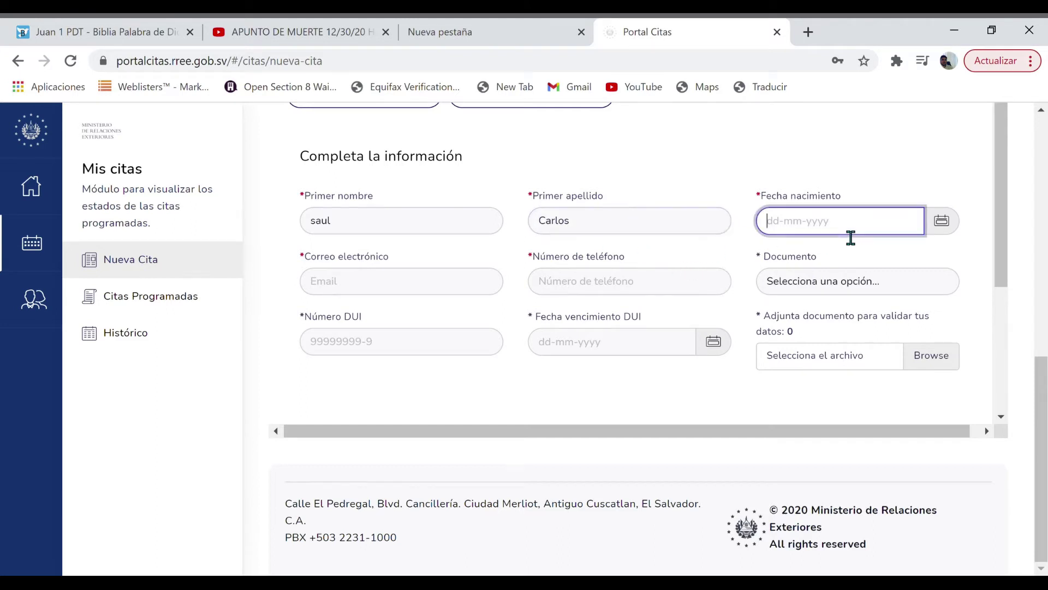
{"action": "type", "text": "06/04/98"}
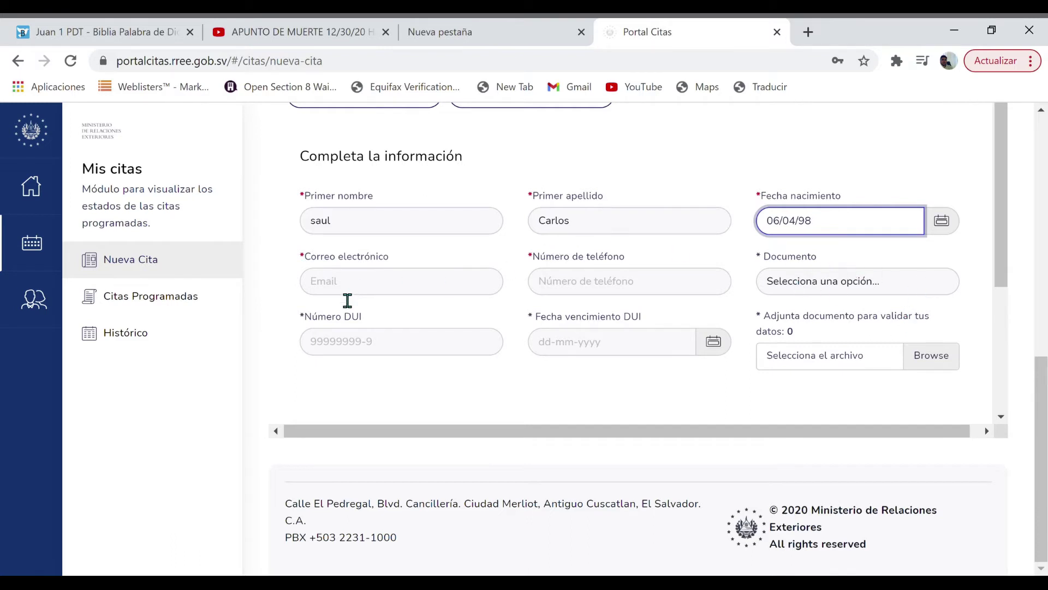
{"action": "left_click", "coordinate": [378, 295]}
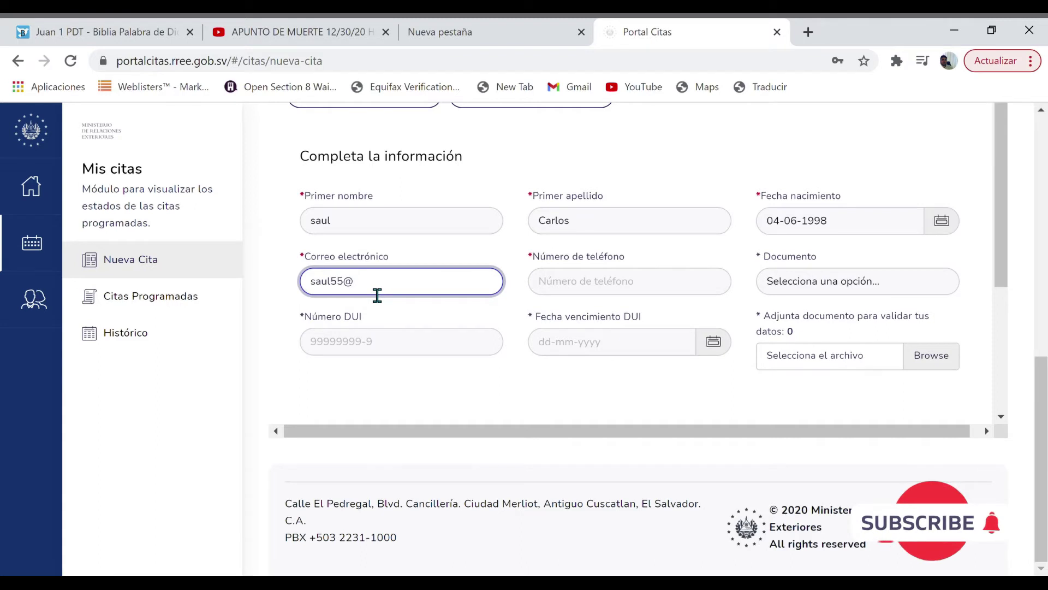
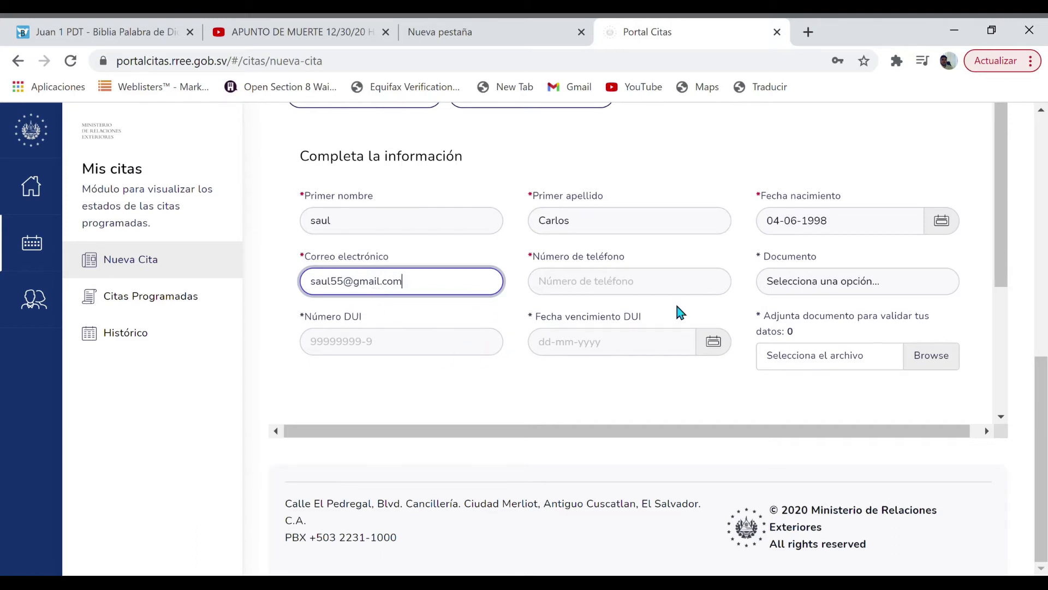
{"action": "left_click", "coordinate": [653, 295]}
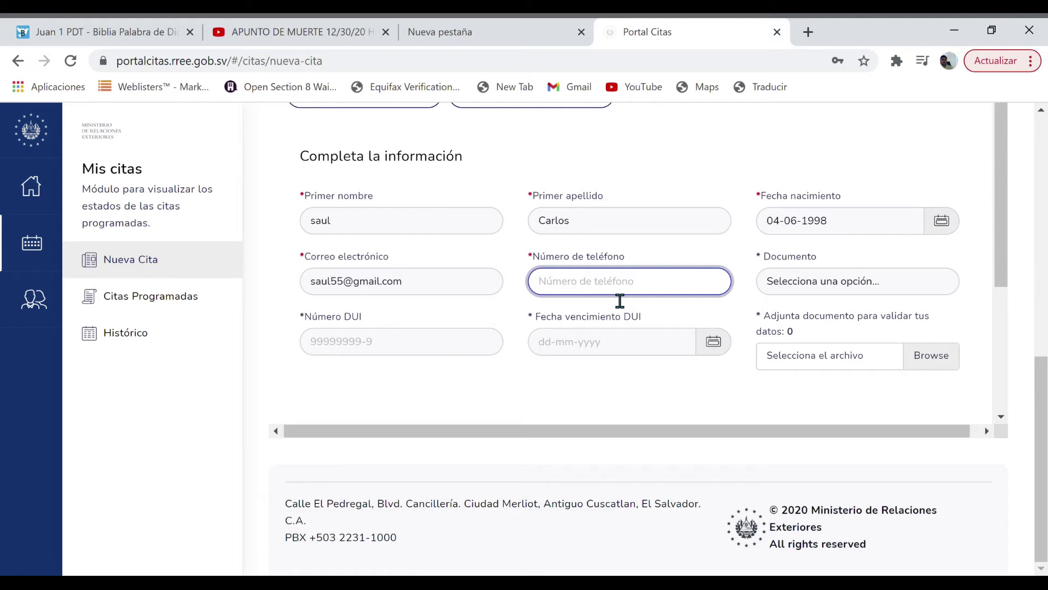
{"action": "type", "text": "3"}
{"action": "key", "text": "BackSpace"}
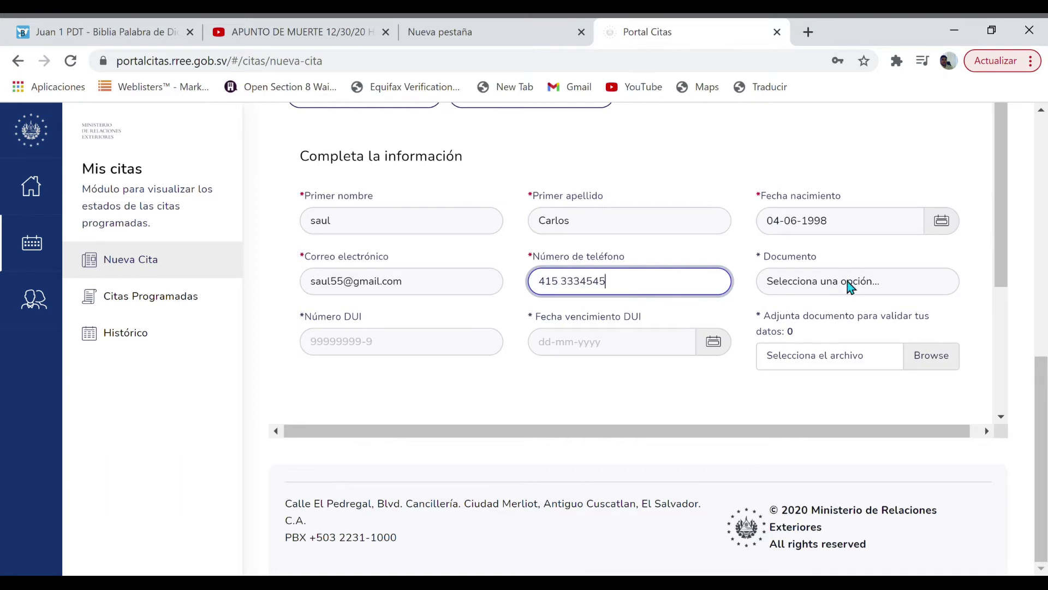
{"action": "left_click", "coordinate": [847, 280]}
{"action": "left_click", "coordinate": [604, 362]}
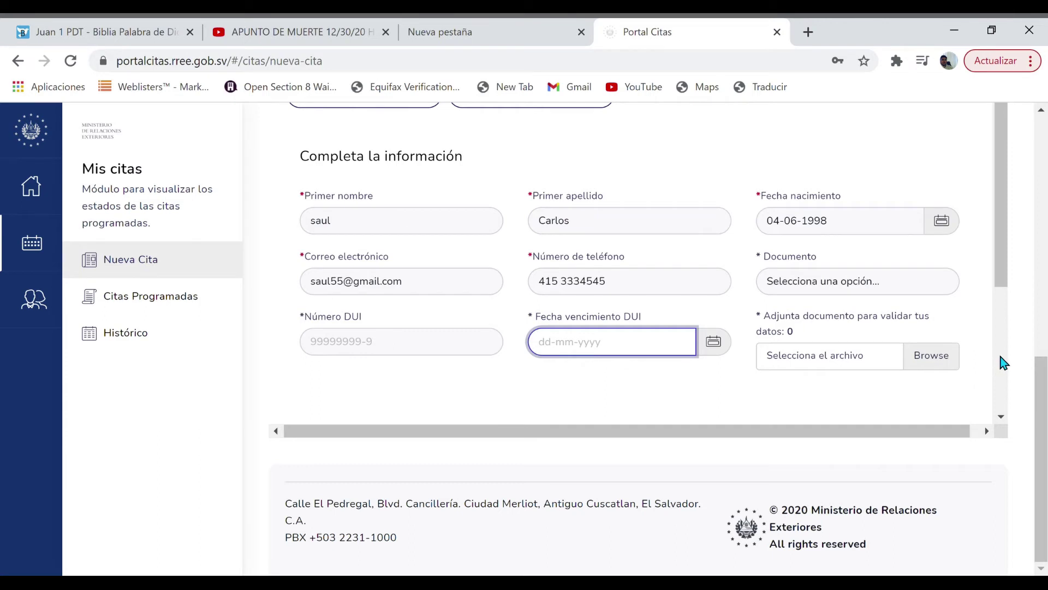
{"action": "left_click", "coordinate": [1003, 416]}
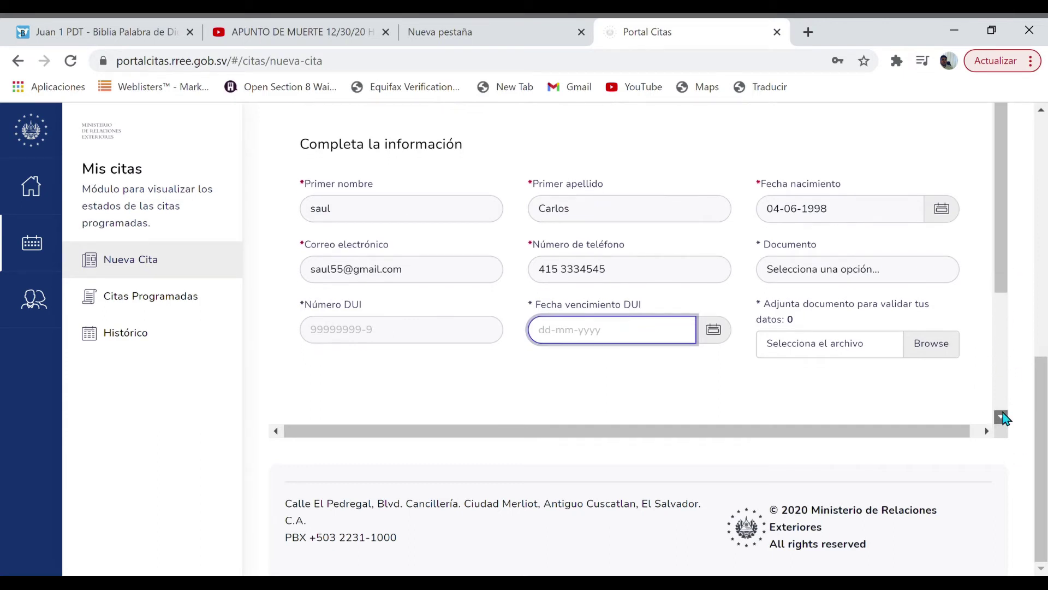
{"action": "left_click_drag", "start_coordinate": [1004, 416], "coordinate": [1004, 416]}
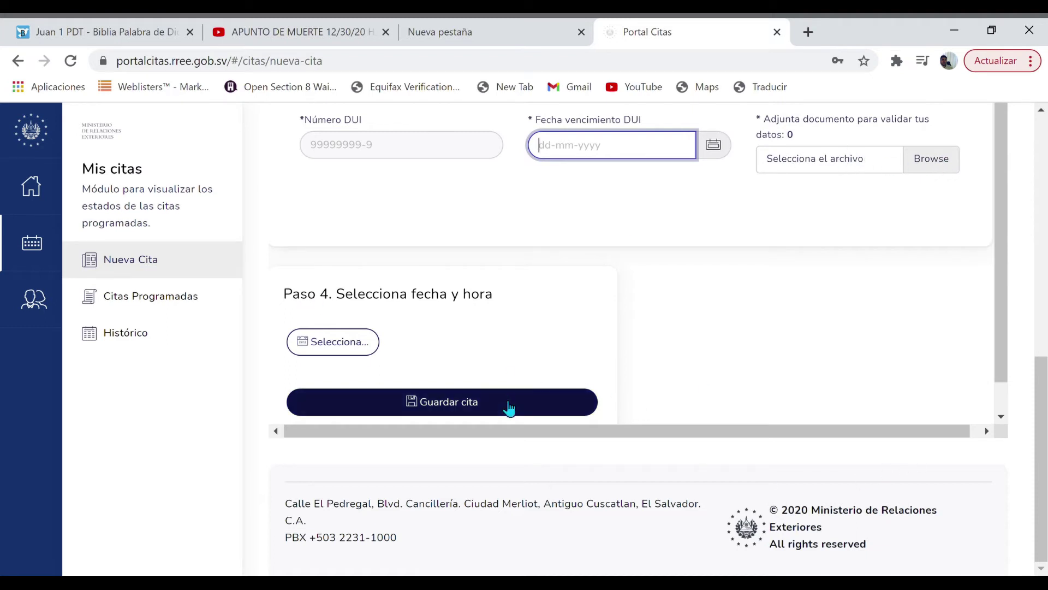
{"action": "left_click_drag", "start_coordinate": [1002, 418], "coordinate": [1004, 419]}
{"action": "left_click", "coordinate": [475, 354]}
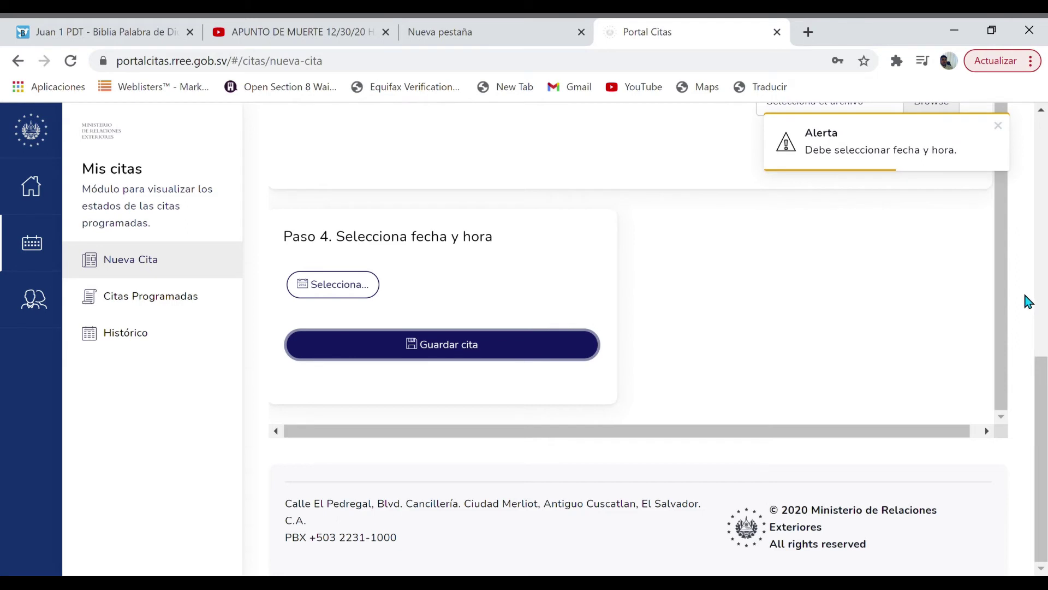
{"action": "left_click_drag", "start_coordinate": [1008, 307], "coordinate": [985, 192]}
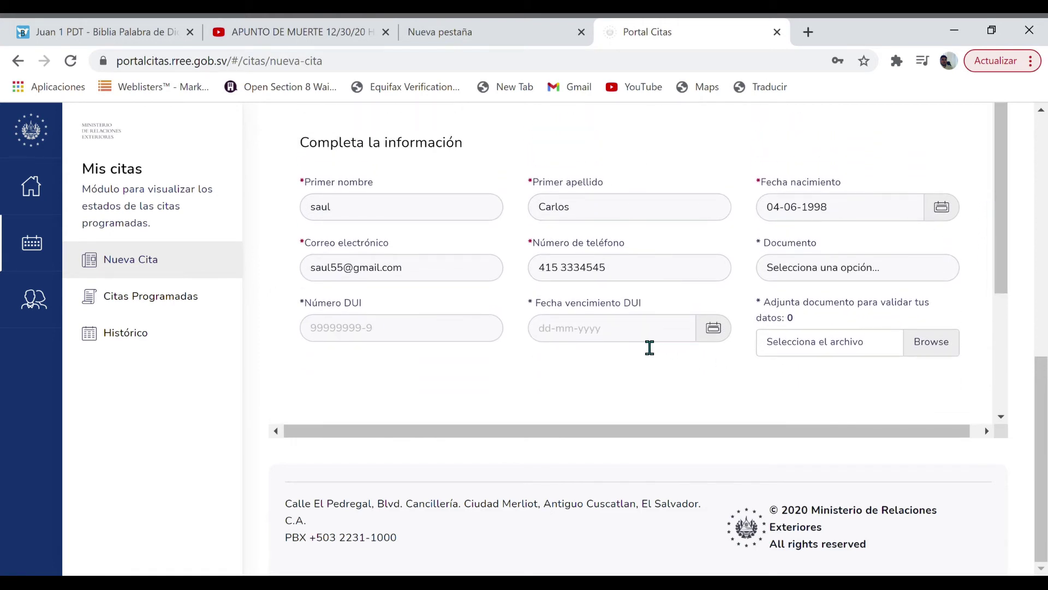
Set the identity document type to Pasaporte
{"action": "left_click", "coordinate": [933, 269]}
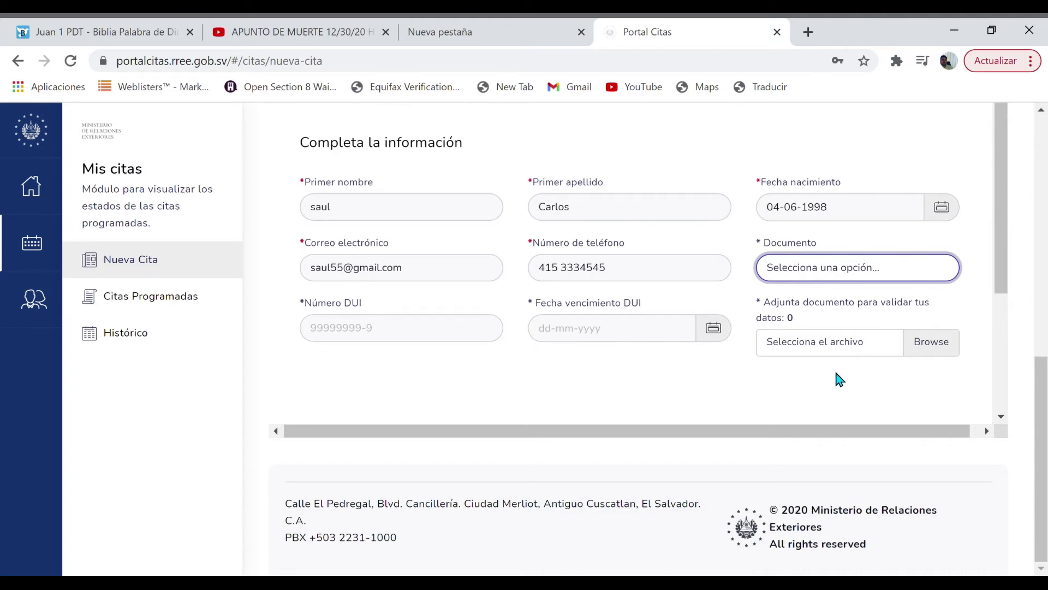
{"action": "key", "text": "p"}
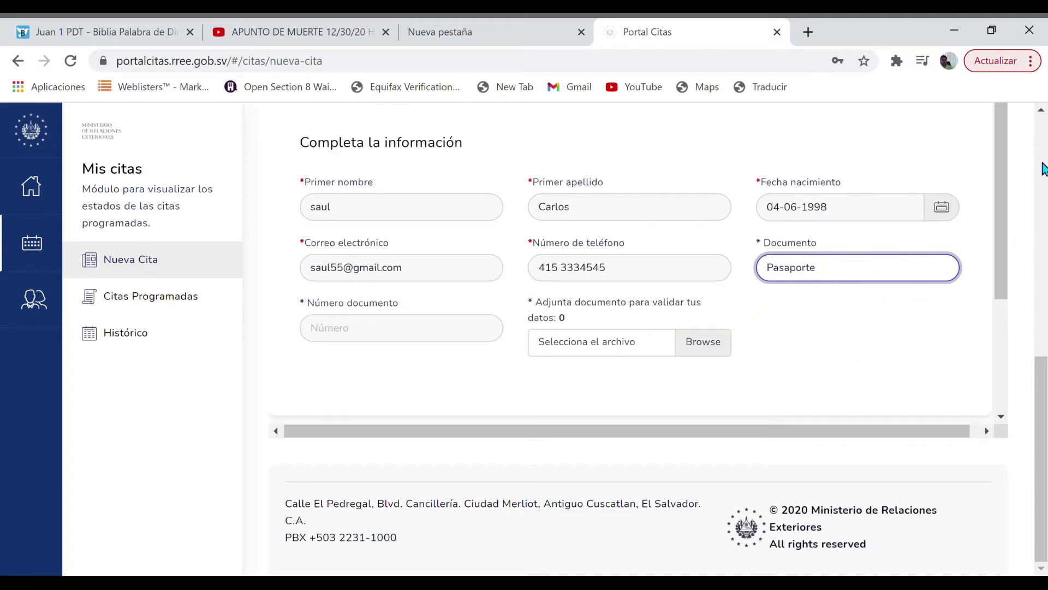
{"action": "scroll", "coordinate": [999, 203], "scroll_direction": "up", "scroll_amount": 1}
{"action": "scroll", "coordinate": [1000, 203], "scroll_direction": "up", "scroll_amount": 1}
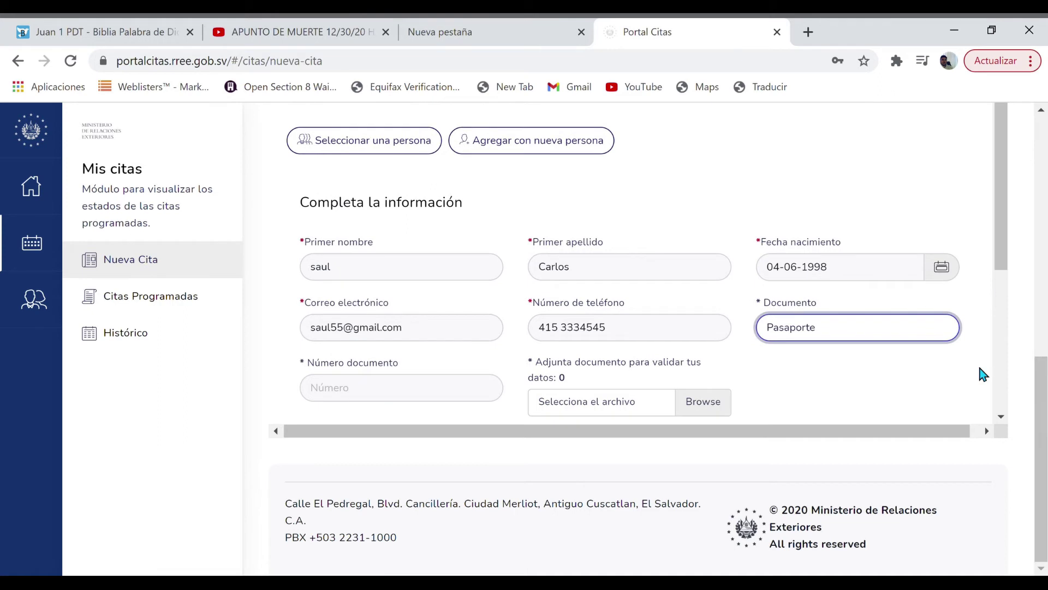
Try Guardar cita, then open the Fechas disponibles calendar for Paso 4
{"action": "left_click", "coordinate": [1002, 418]}
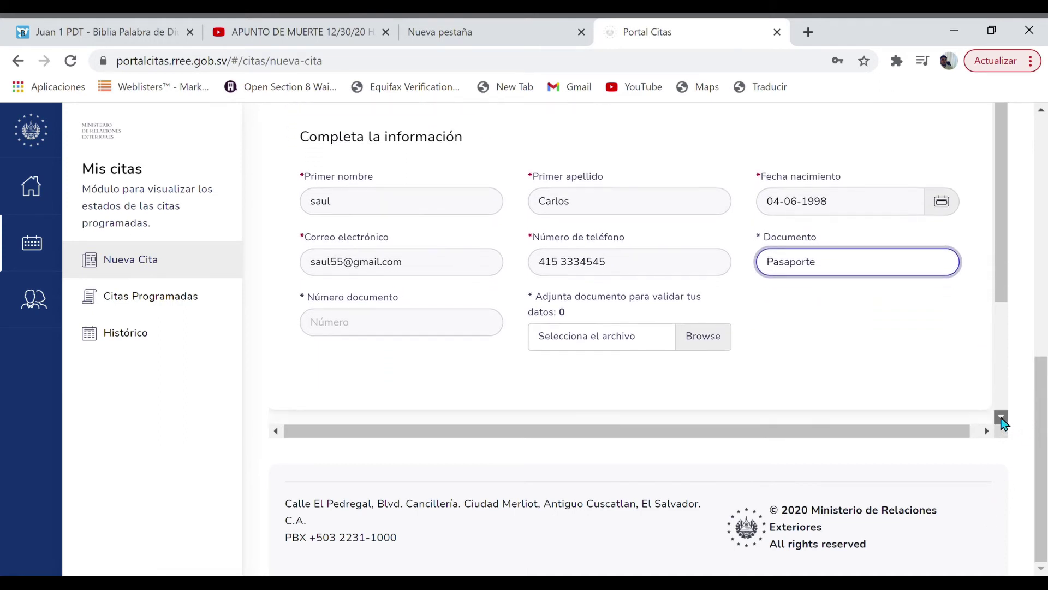
{"action": "left_click", "coordinate": [1002, 418]}
{"action": "left_click", "coordinate": [1002, 418]}
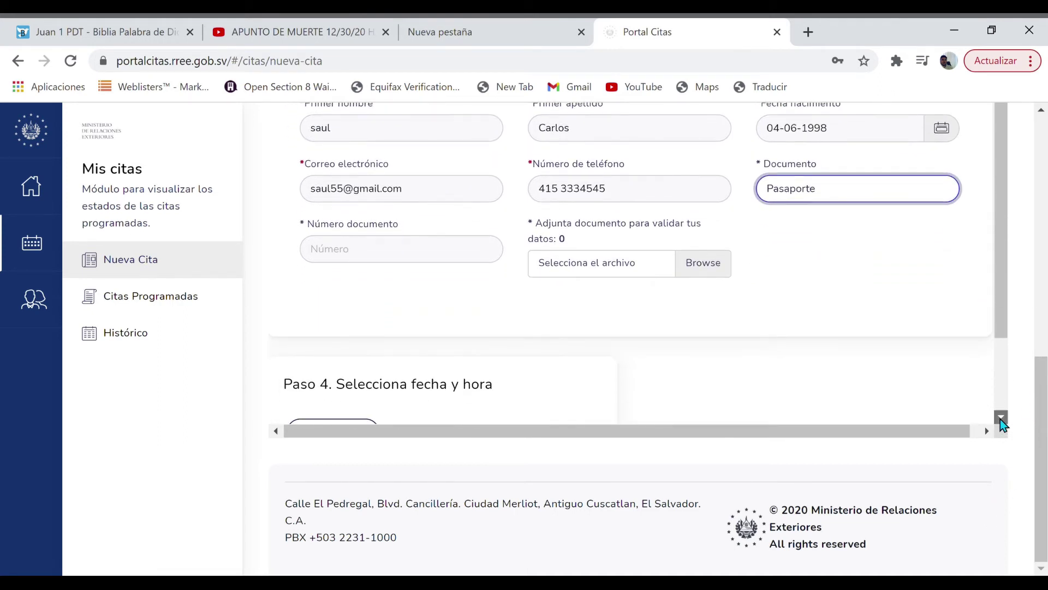
{"action": "left_click", "coordinate": [1001, 418]}
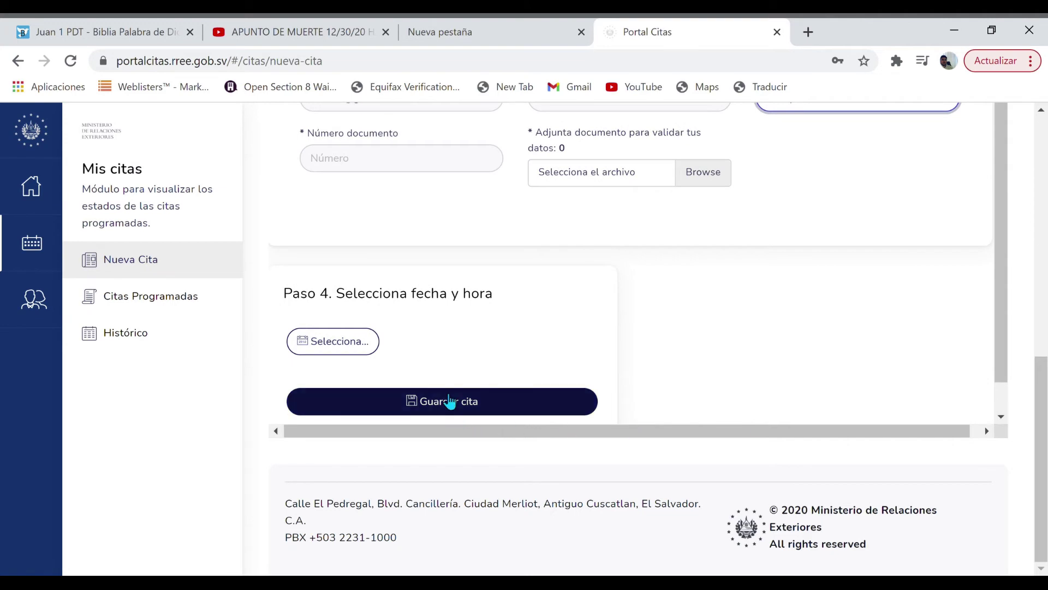
{"action": "left_click", "coordinate": [450, 401]}
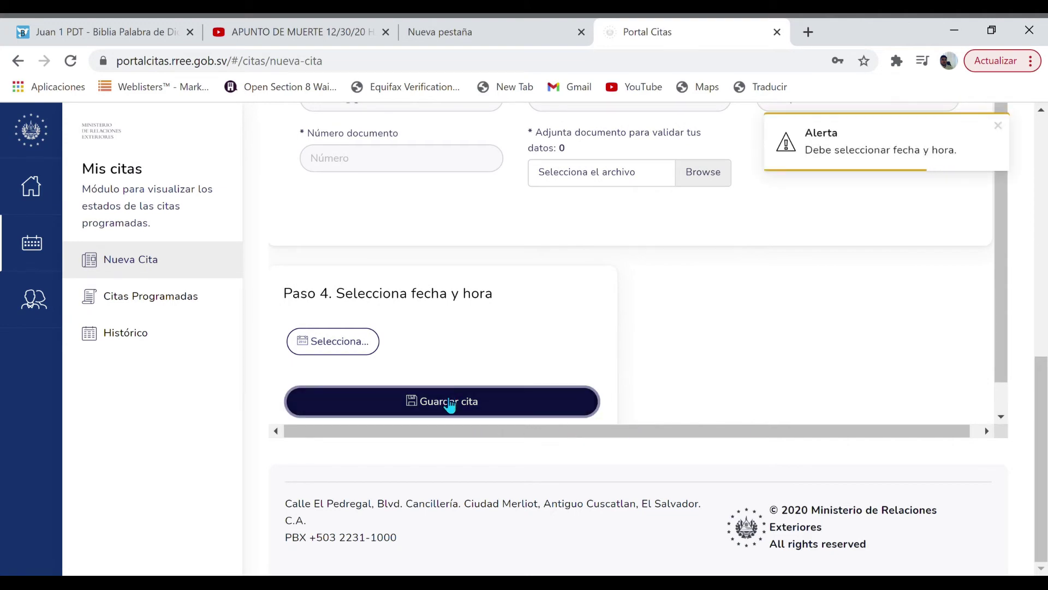
{"action": "left_click", "coordinate": [327, 339]}
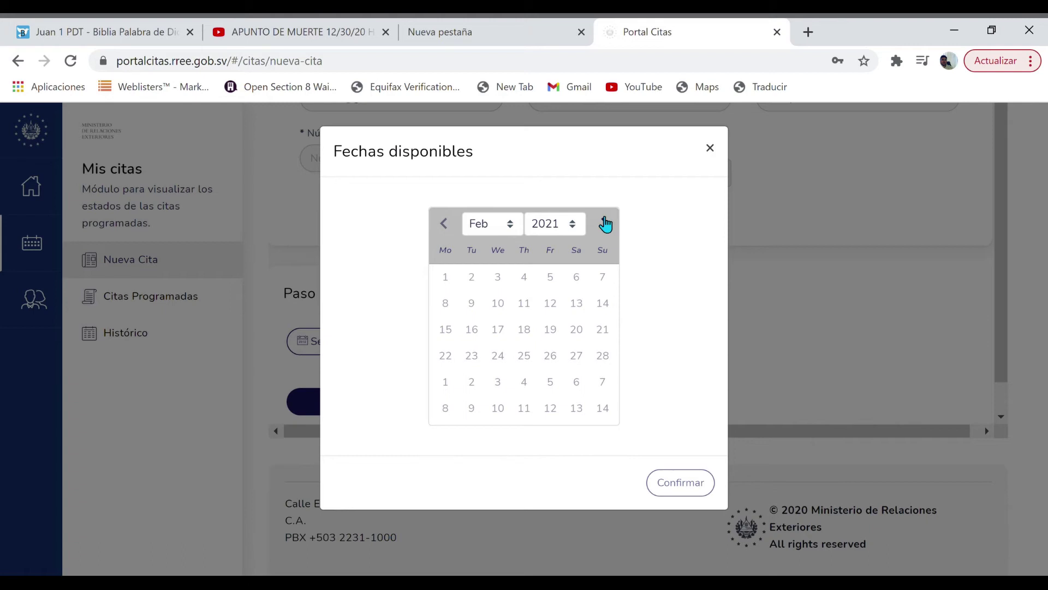
Pick 26 May 2021 in the calendar and confirm the 09:45 time slot
{"action": "left_click", "coordinate": [605, 224]}
{"action": "left_click", "coordinate": [604, 223]}
{"action": "left_click", "coordinate": [604, 224]}
{"action": "left_click", "coordinate": [605, 223]}
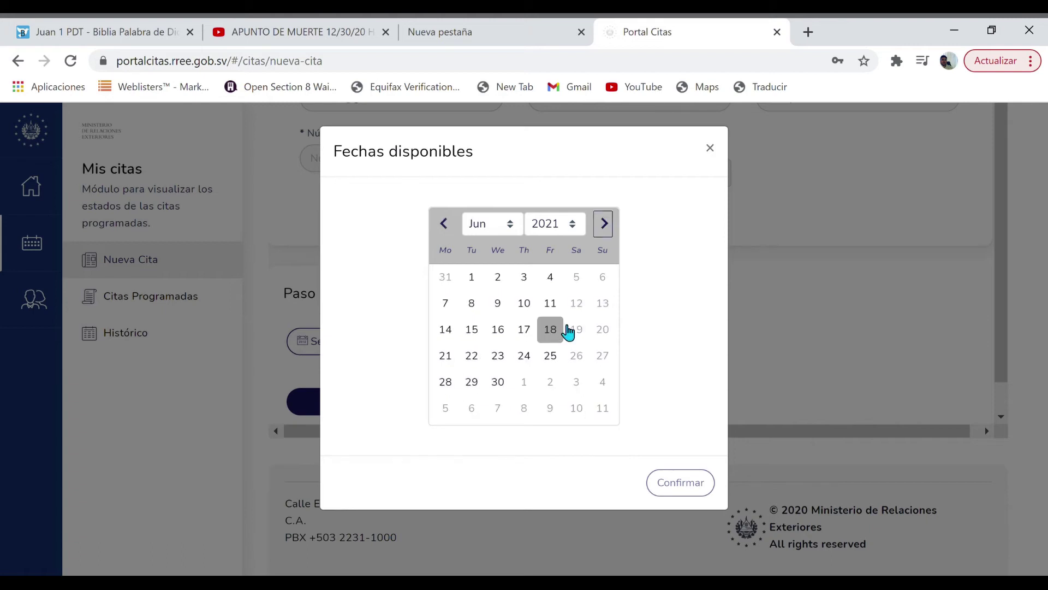
{"action": "left_click", "coordinate": [445, 224]}
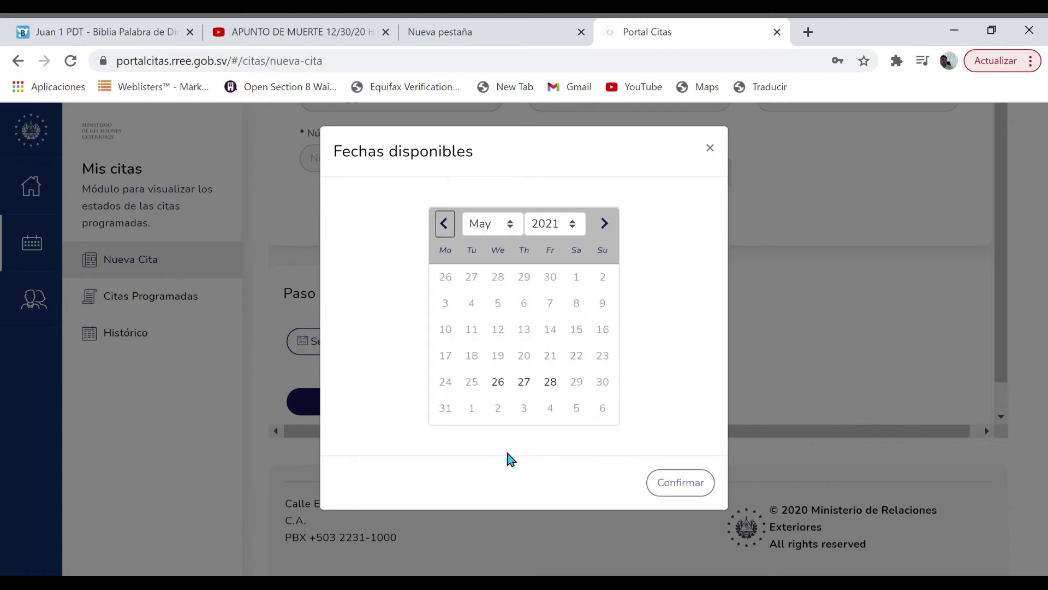
{"action": "left_click", "coordinate": [446, 224]}
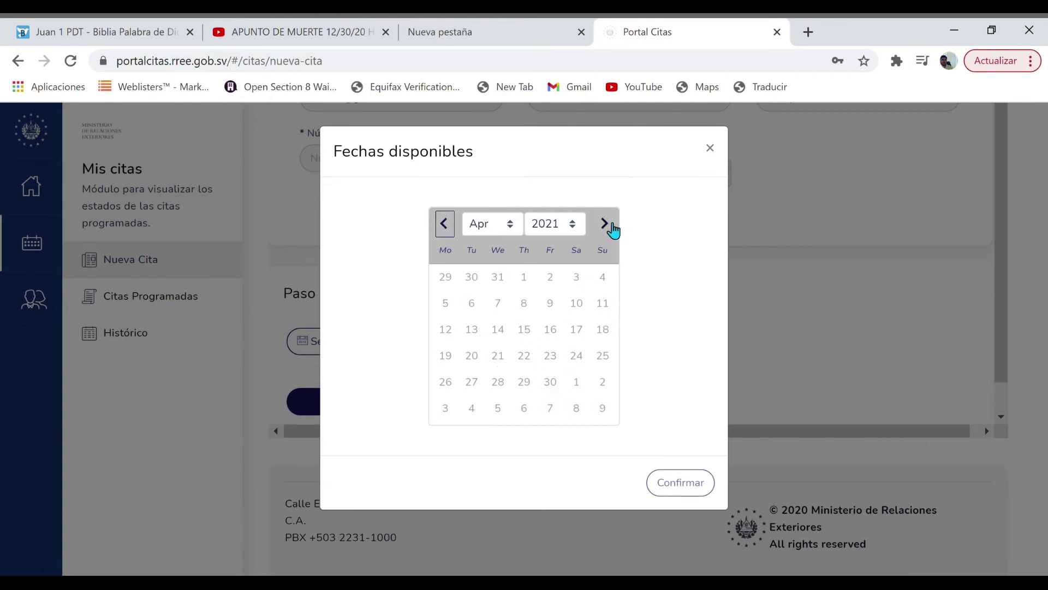
{"action": "left_click", "coordinate": [605, 224]}
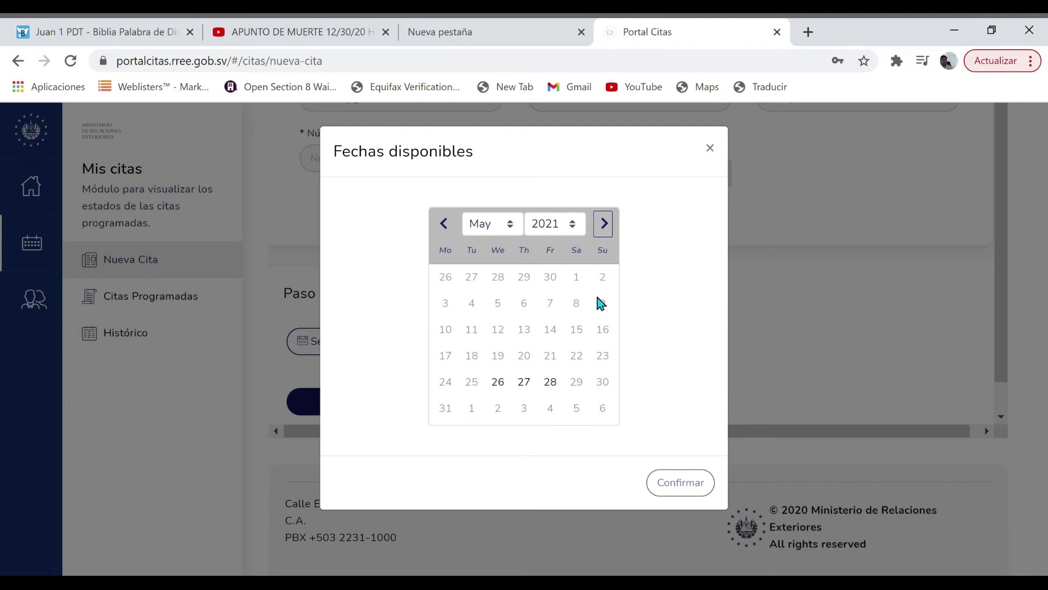
{"action": "left_click", "coordinate": [605, 223]}
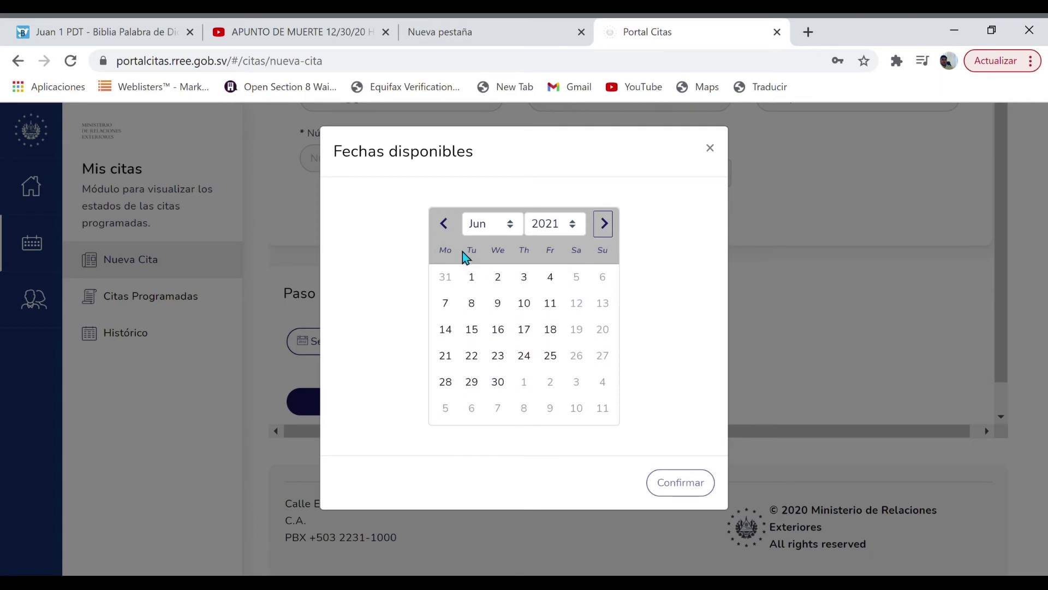
{"action": "left_click", "coordinate": [445, 223]}
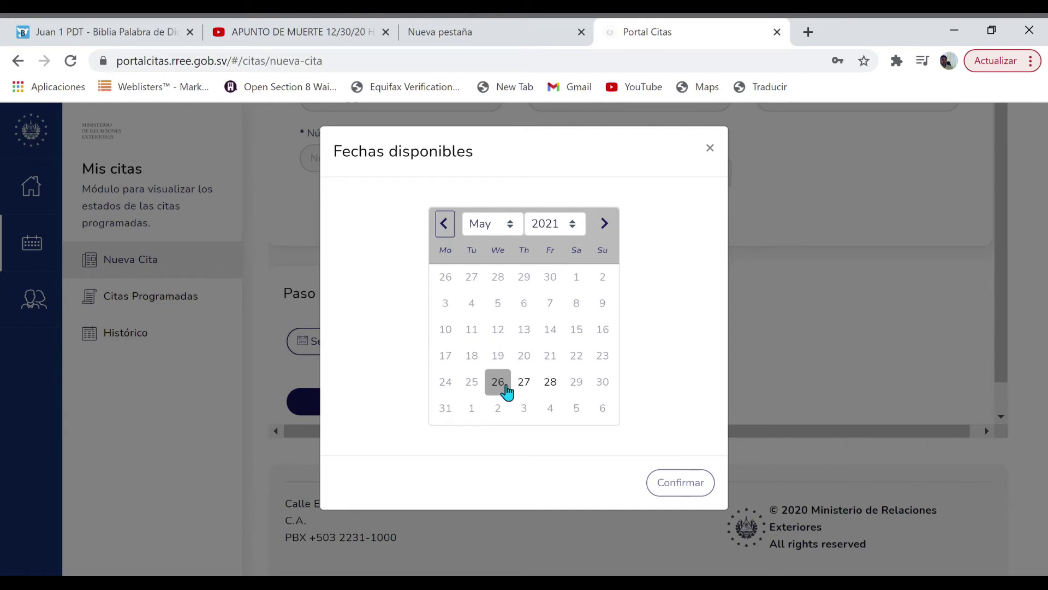
{"action": "left_click", "coordinate": [501, 398]}
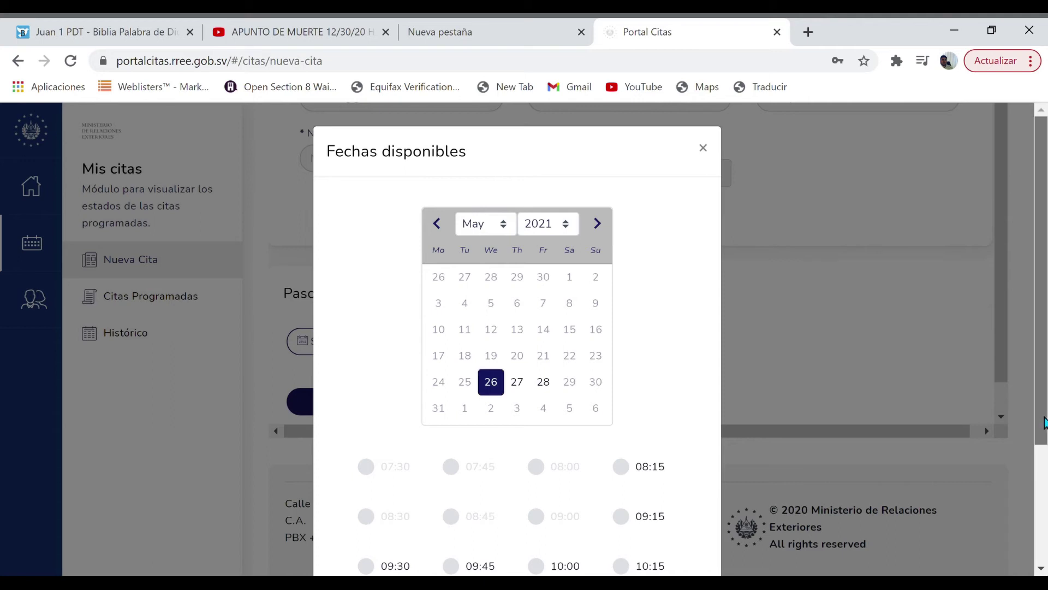
{"action": "scroll", "coordinate": [486, 340], "scroll_direction": "down", "scroll_amount": 3}
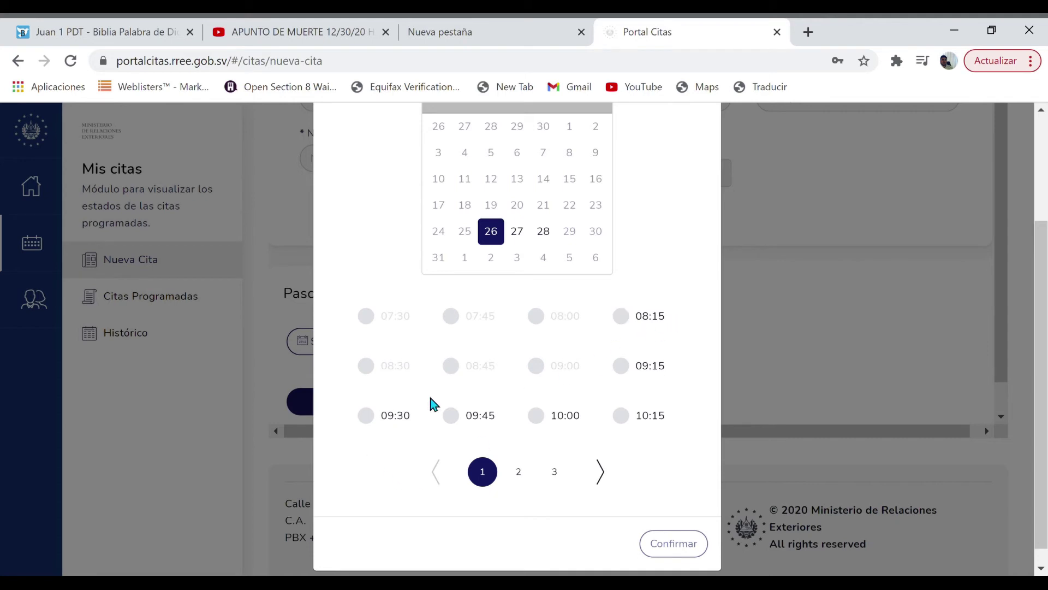
{"action": "left_click", "coordinate": [454, 419]}
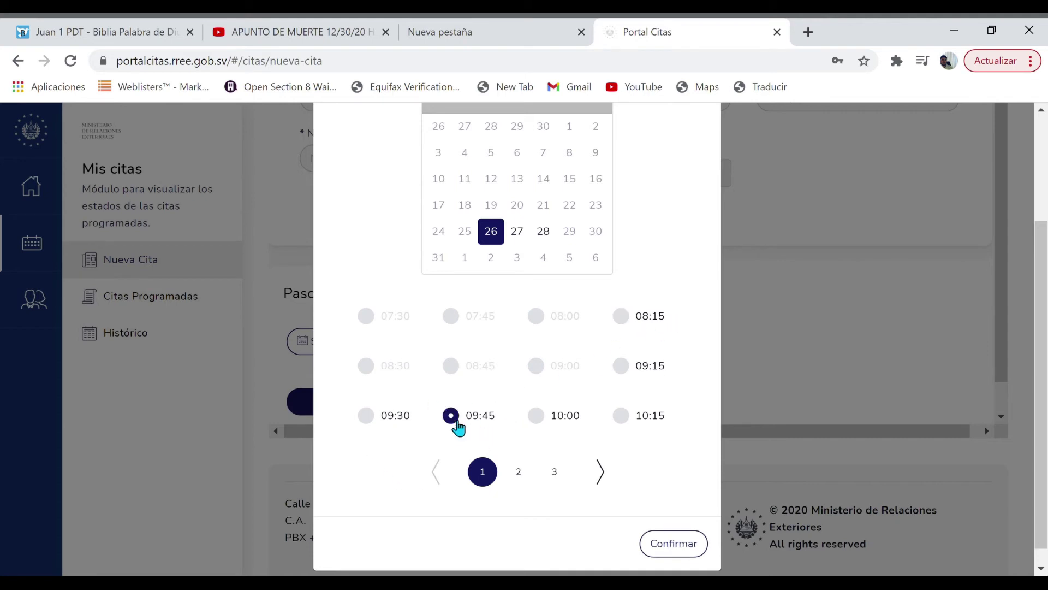
{"action": "left_click", "coordinate": [675, 543]}
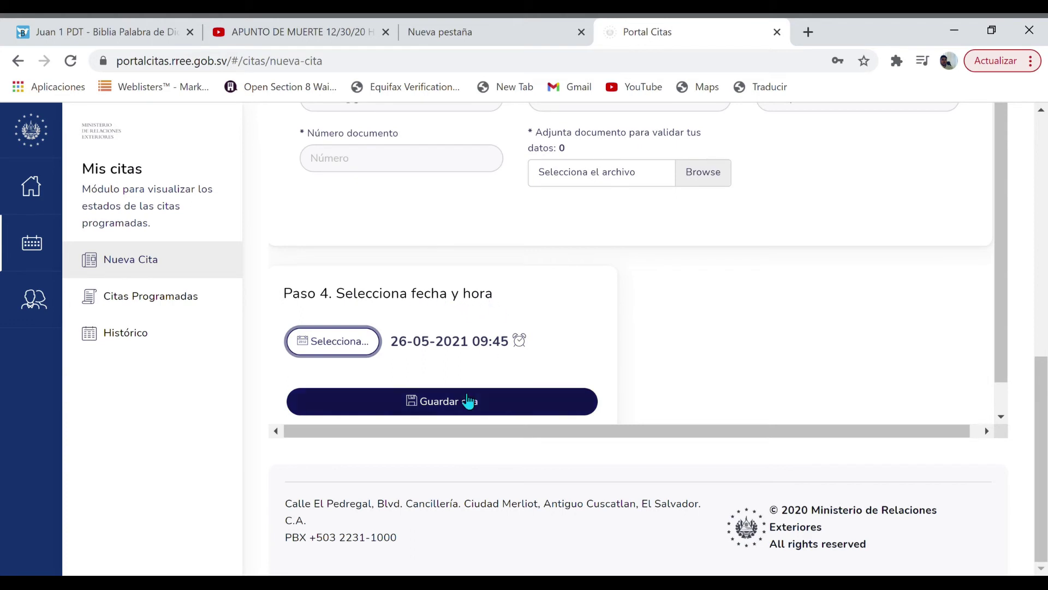
{"action": "left_click", "coordinate": [445, 407]}
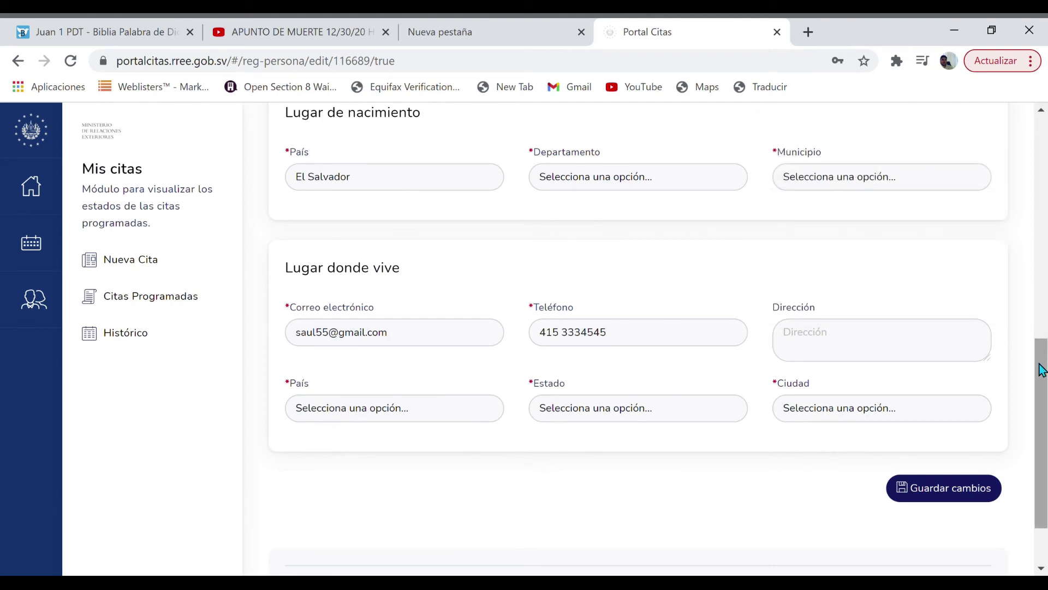
{"action": "left_click_drag", "start_coordinate": [1042, 368], "coordinate": [1008, 139]}
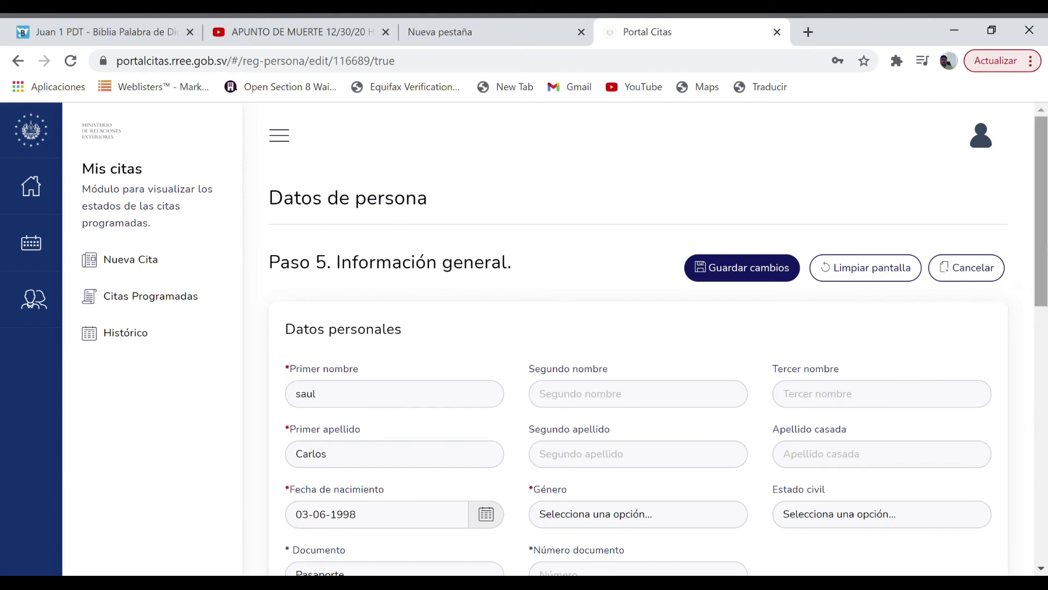
{"action": "left_click_drag", "start_coordinate": [1043, 228], "coordinate": [1043, 430]}
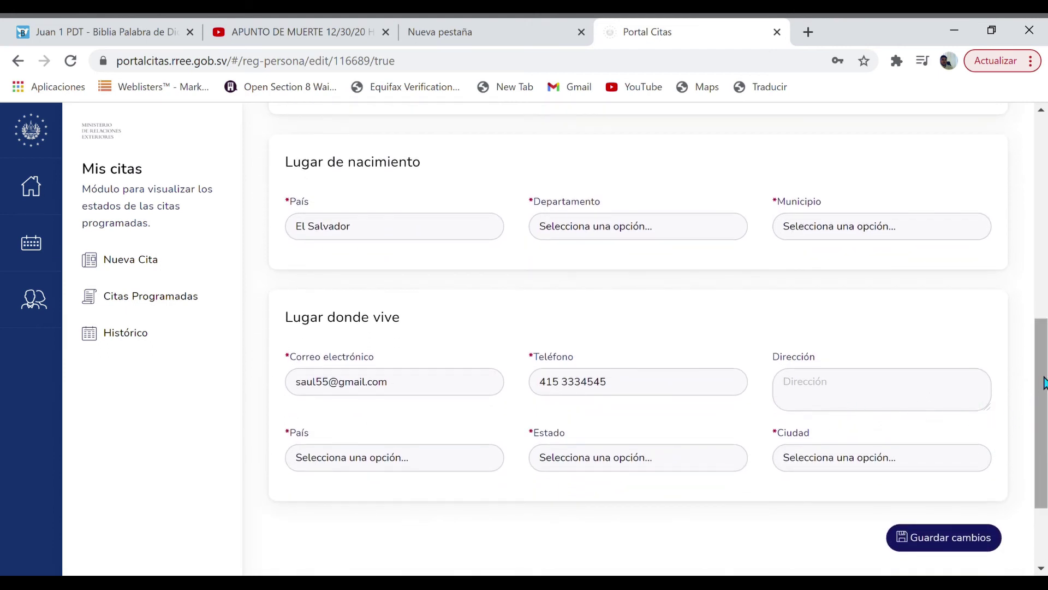
Attempt Guardar cambios on the personal data and return to the top of Paso 5
{"action": "scroll", "coordinate": [1043, 382], "scroll_direction": "down", "scroll_amount": 3}
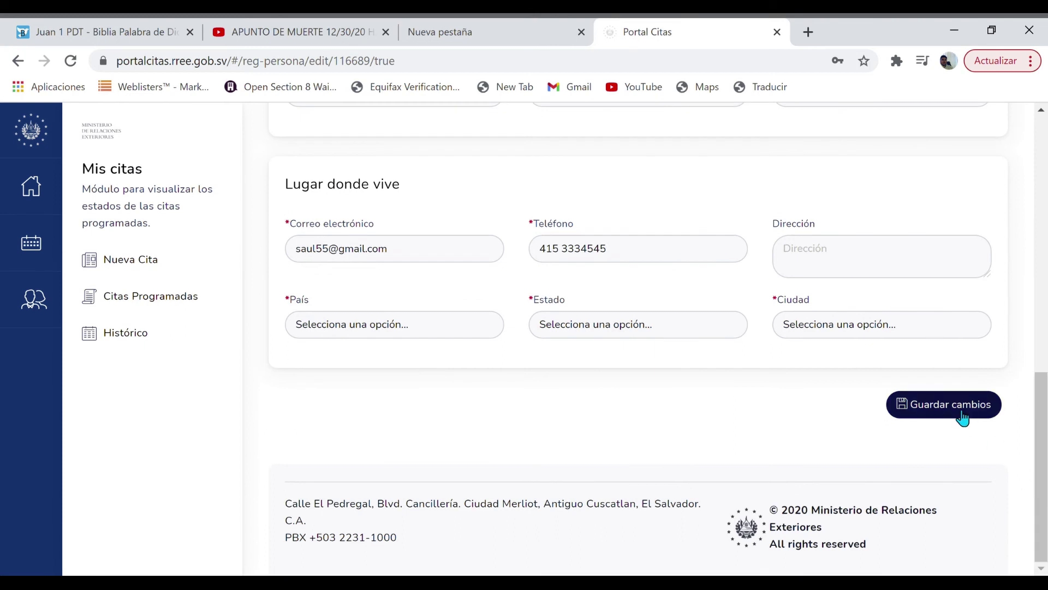
{"action": "left_click", "coordinate": [962, 411]}
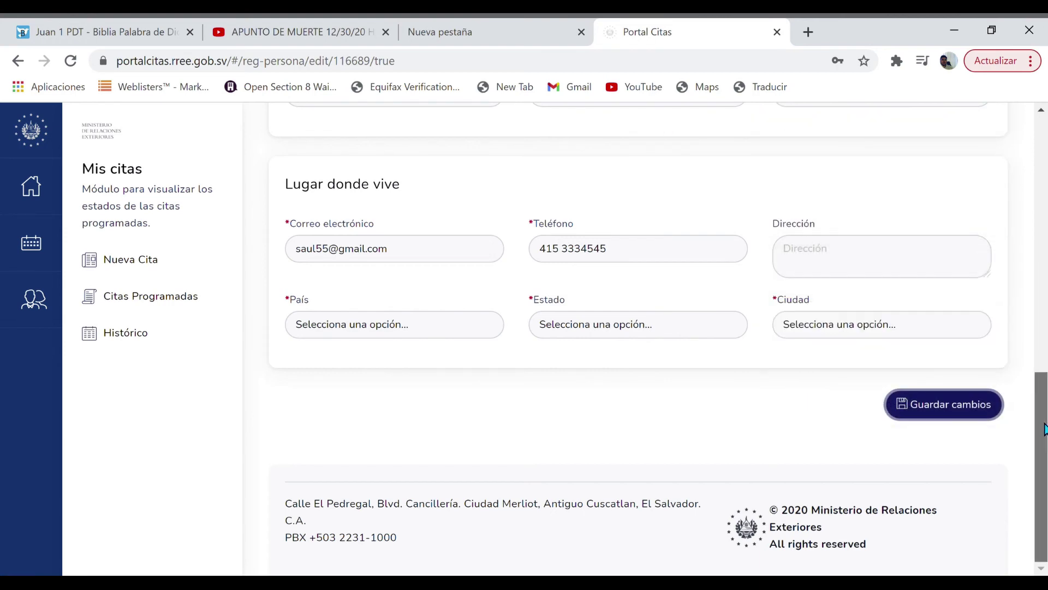
{"action": "scroll", "coordinate": [1031, 355], "scroll_direction": "up", "scroll_amount": 8}
{"action": "scroll", "coordinate": [1007, 255], "scroll_direction": "up", "scroll_amount": 1}
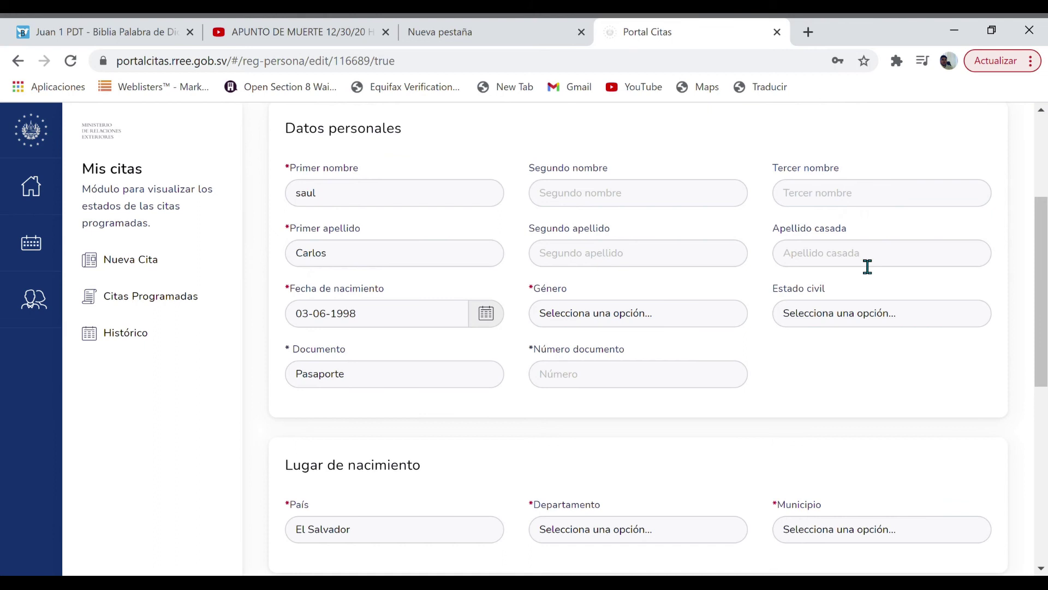
{"action": "left_click_drag", "start_coordinate": [1044, 331], "coordinate": [1019, 172]}
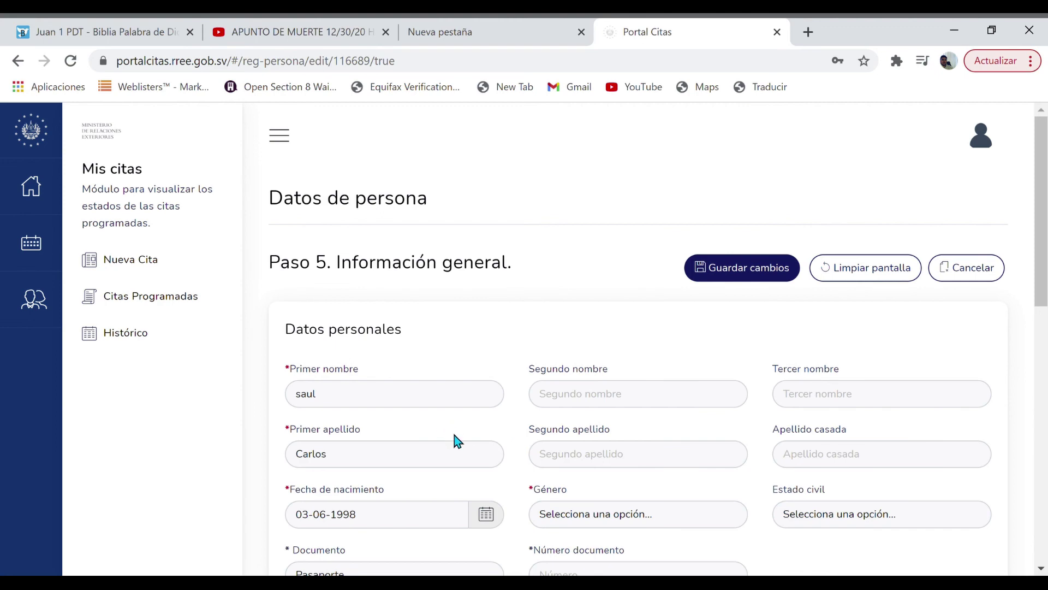
{"action": "left_click", "coordinate": [294, 40]}
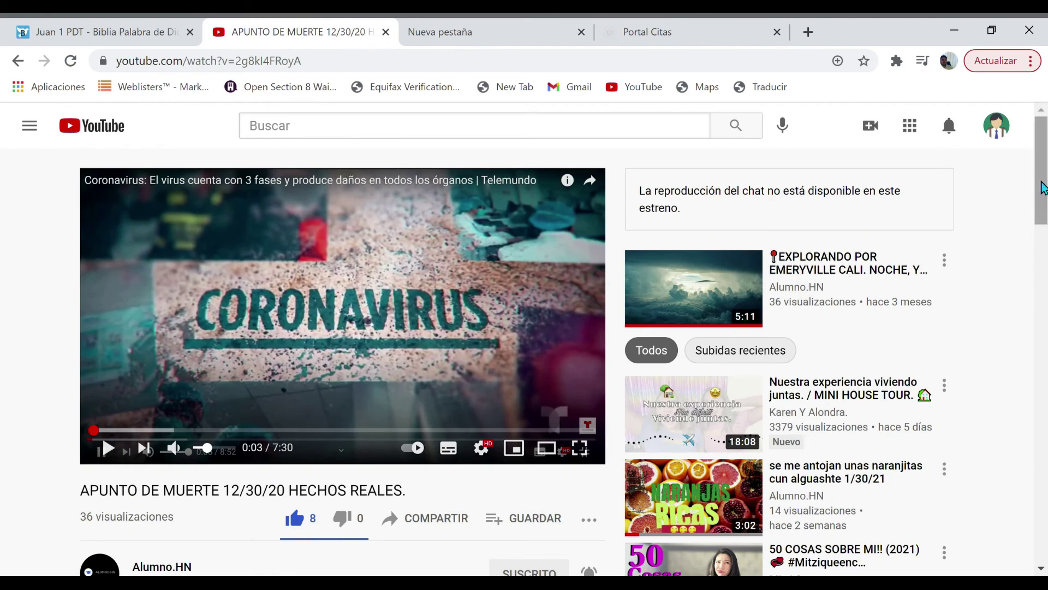
Scroll down to the YouTube video's description and comments, then load google.com in the new tab
{"action": "scroll", "coordinate": [1043, 186], "scroll_direction": "down", "scroll_amount": 1}
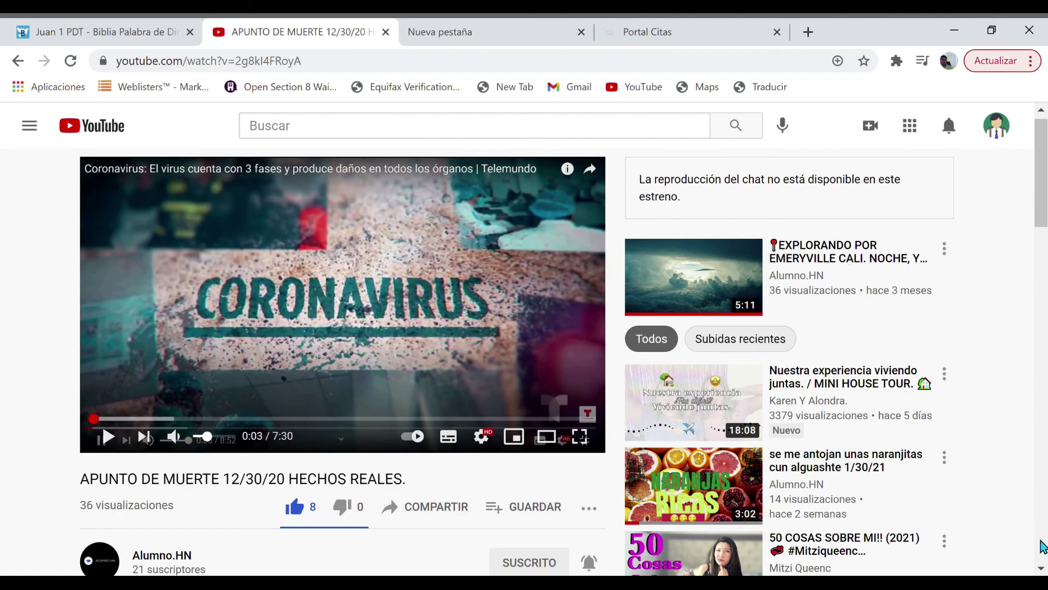
{"action": "left_click", "coordinate": [1041, 569]}
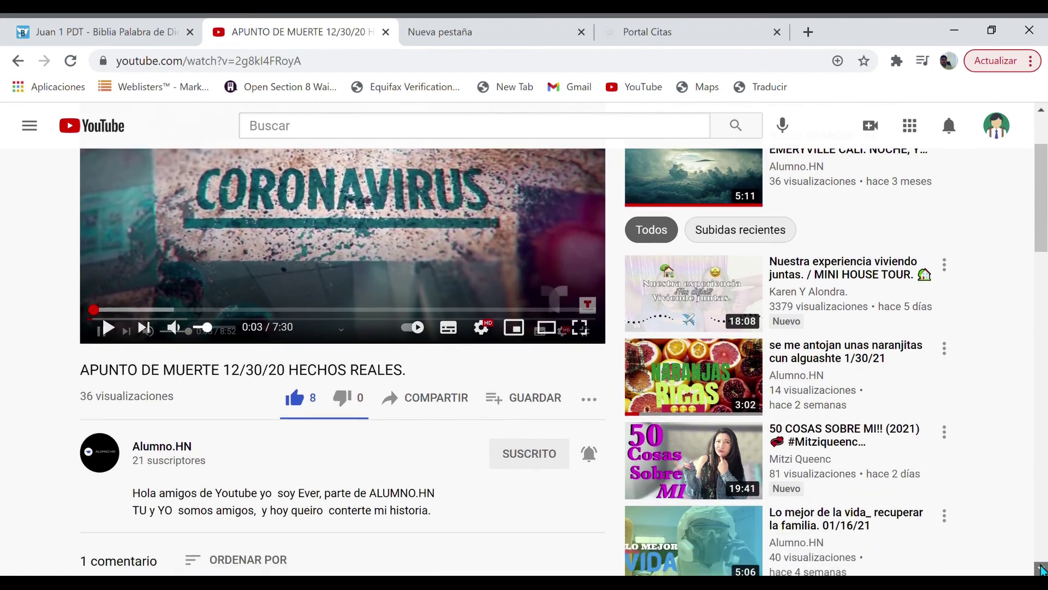
{"action": "scroll", "coordinate": [1041, 569], "scroll_direction": "down", "scroll_amount": 3}
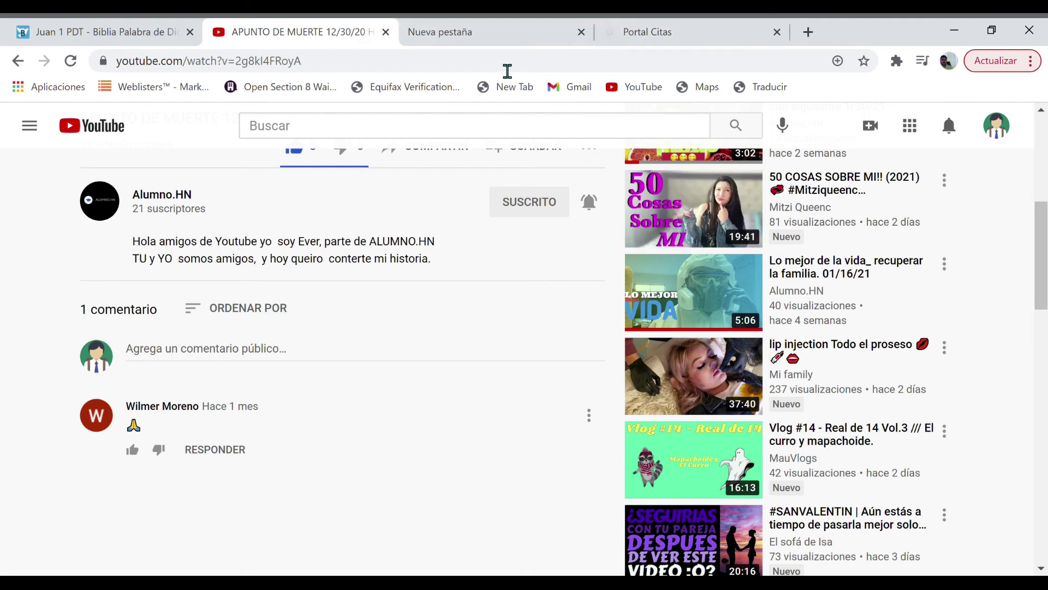
{"action": "left_click", "coordinate": [508, 31]}
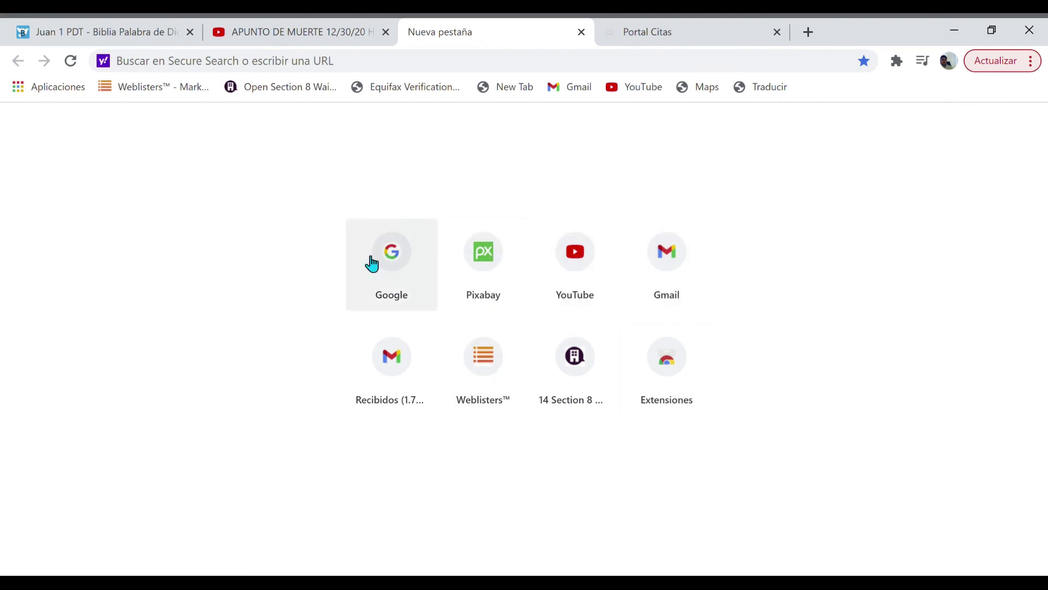
{"action": "left_click", "coordinate": [400, 278]}
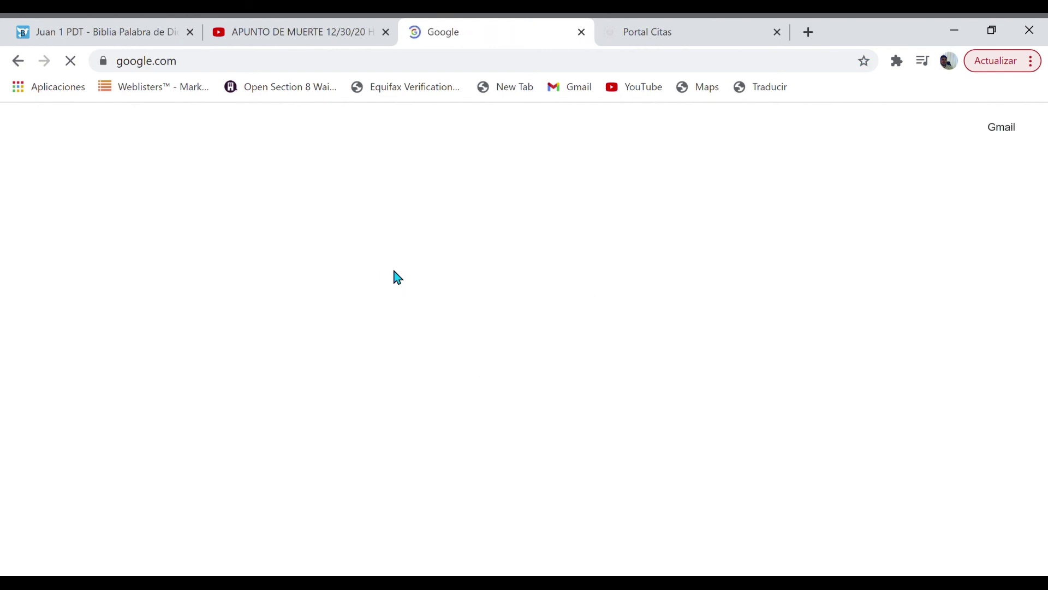